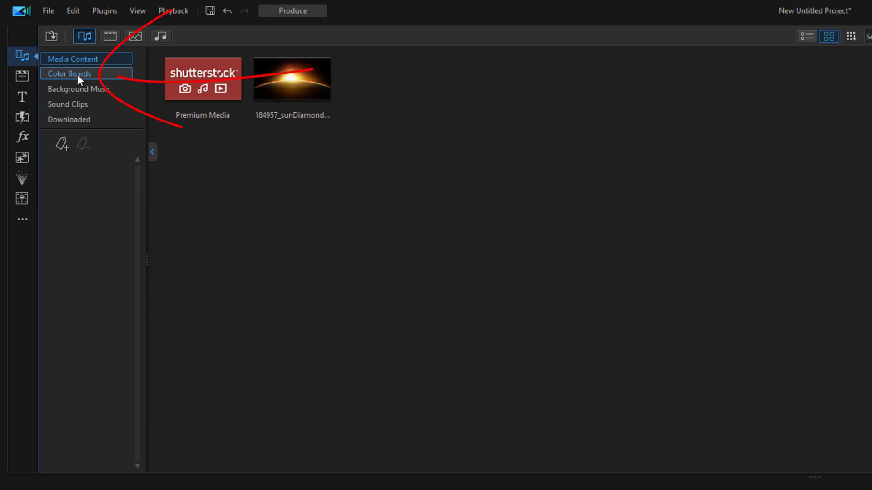
# Add the black 0,0,0 color board at the start of video track 1 and set its duration to 10 seconds.
pyautogui.click(78, 74)
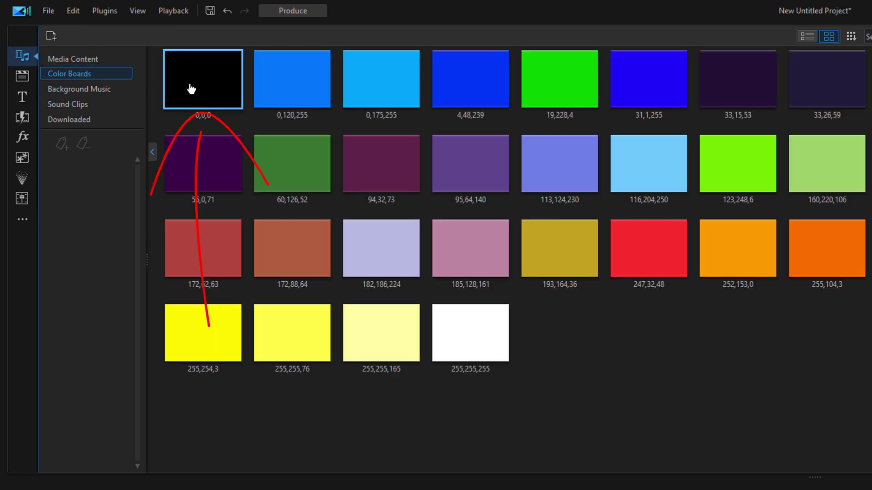
pyautogui.moveTo(191, 89)
pyautogui.mouseDown()
pyautogui.moveTo(164, 239)
pyautogui.moveTo(119, 272)
pyautogui.moveTo(80, 272)
pyautogui.mouseUp()
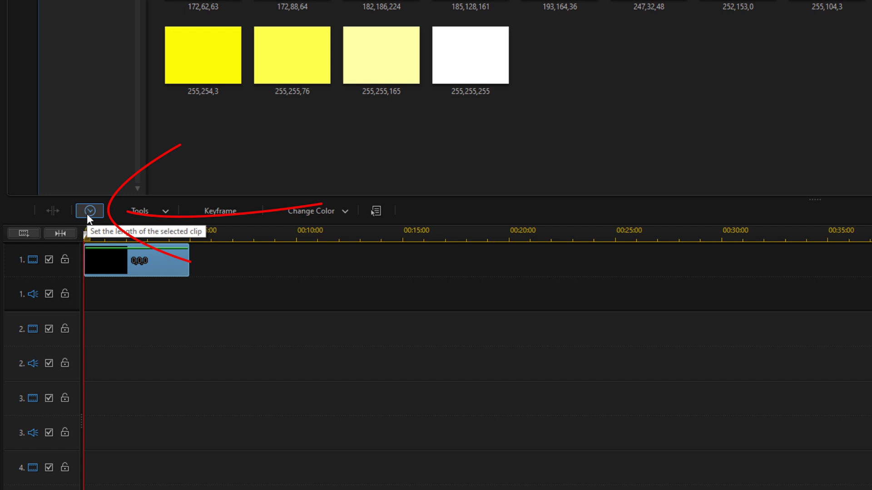
pyautogui.click(88, 213)
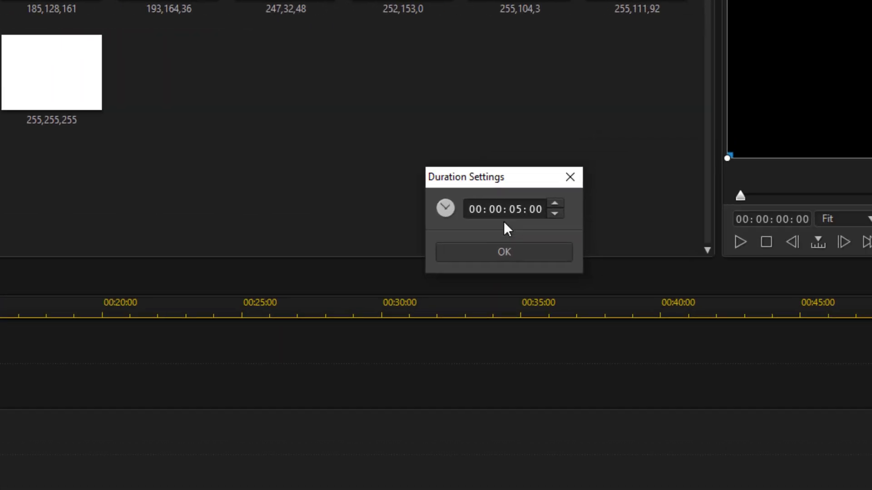
pyautogui.click(512, 213)
pyautogui.write('10:00')
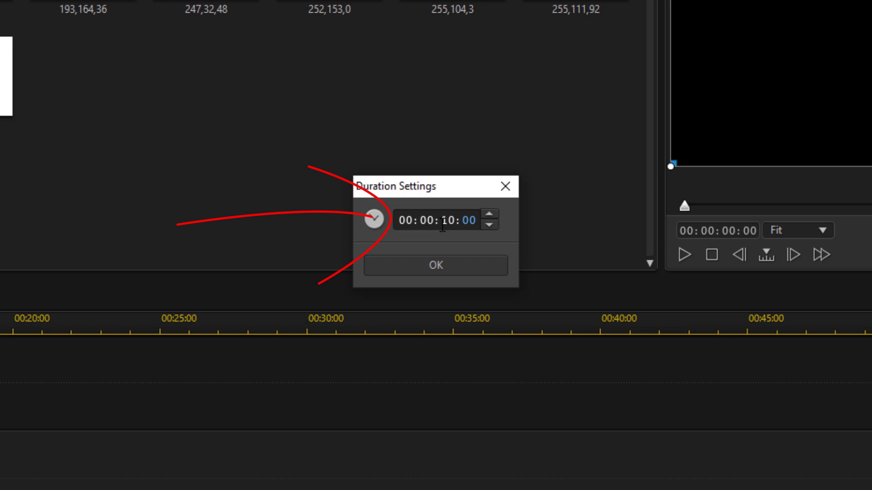
pyautogui.press('Return')
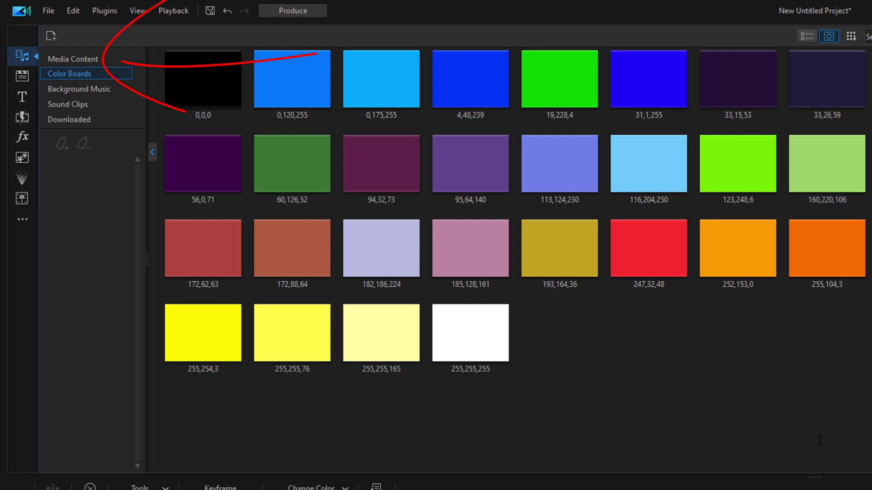
# Place the 184957_sunDiamond video on track 1 directly after the black color board.
pyautogui.click(51, 60)
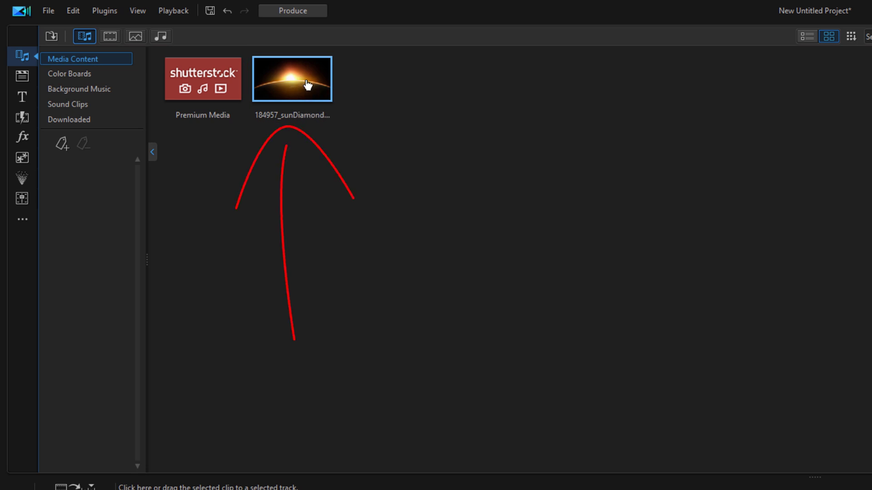
pyautogui.moveTo(307, 84); pyautogui.dragTo(300, 489)
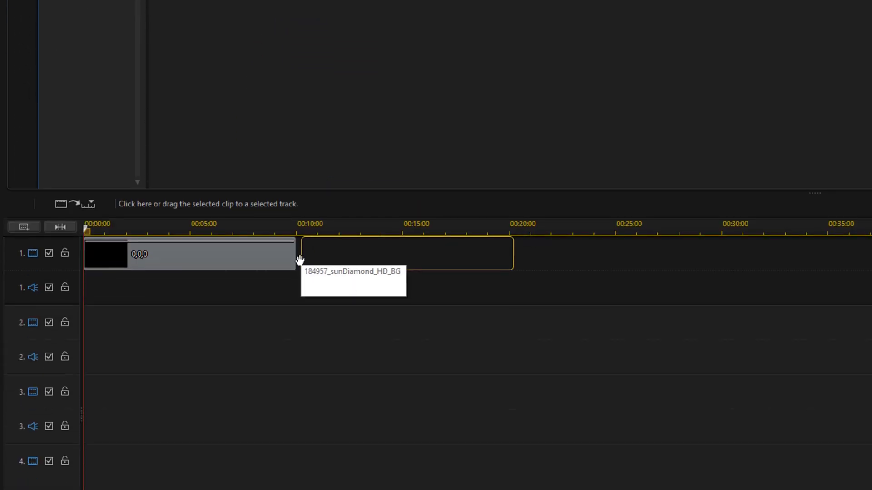
pyautogui.moveTo(299, 260); pyautogui.dragTo(297, 260)
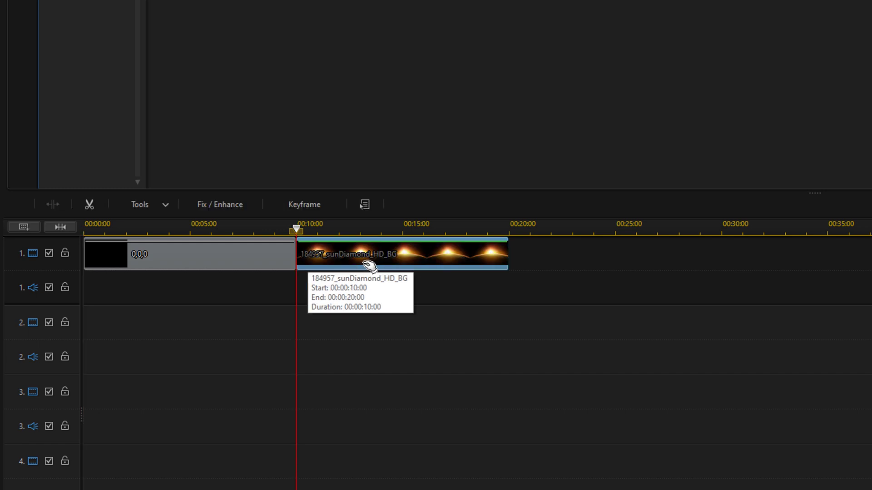
# Copy the sunDiamond clip and paste two copies back to back after it on track 1.
pyautogui.hotkey('ctrl', 'c')
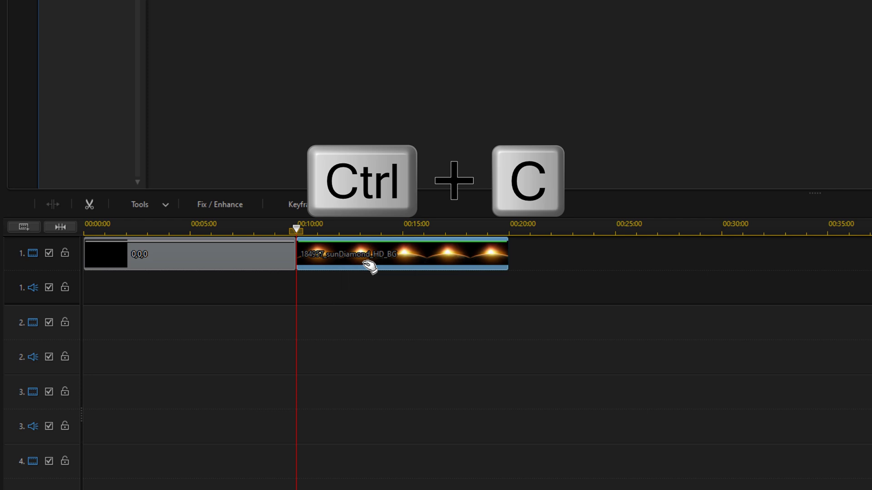
pyautogui.press('End')
pyautogui.press('End')
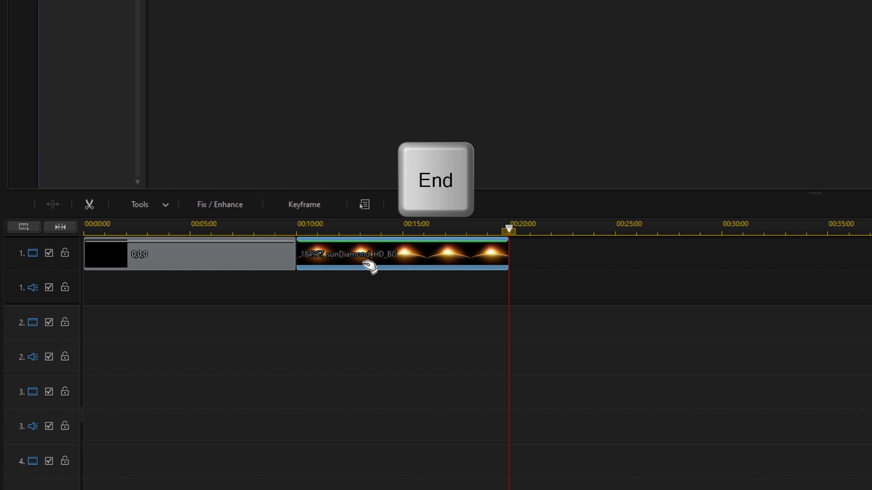
pyautogui.hotkey('ctrl', 'v')
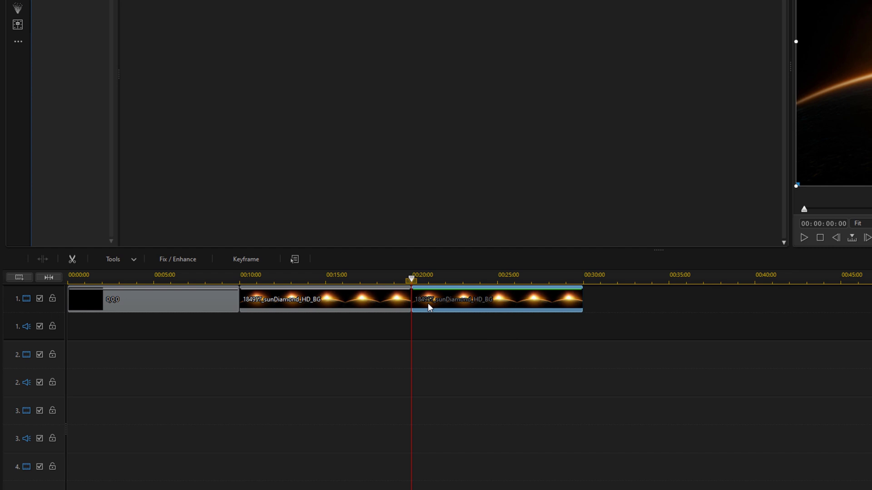
pyautogui.press('End')
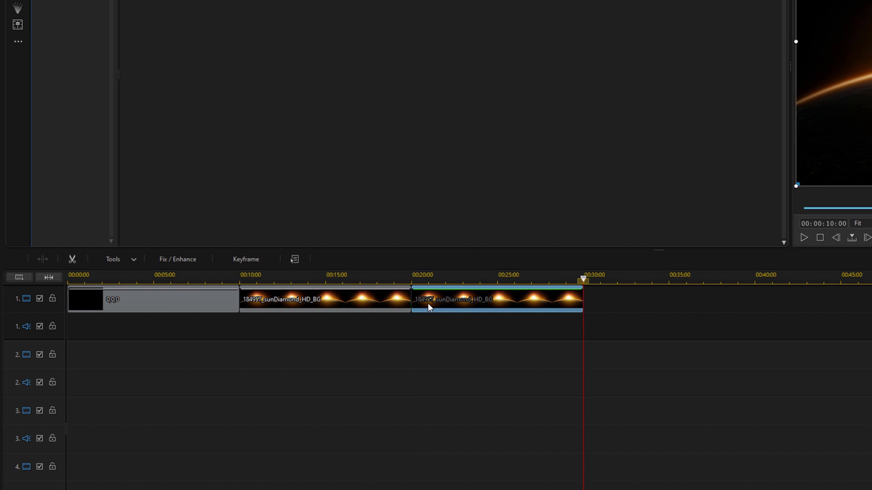
pyautogui.hotkey('ctrl', 'v')
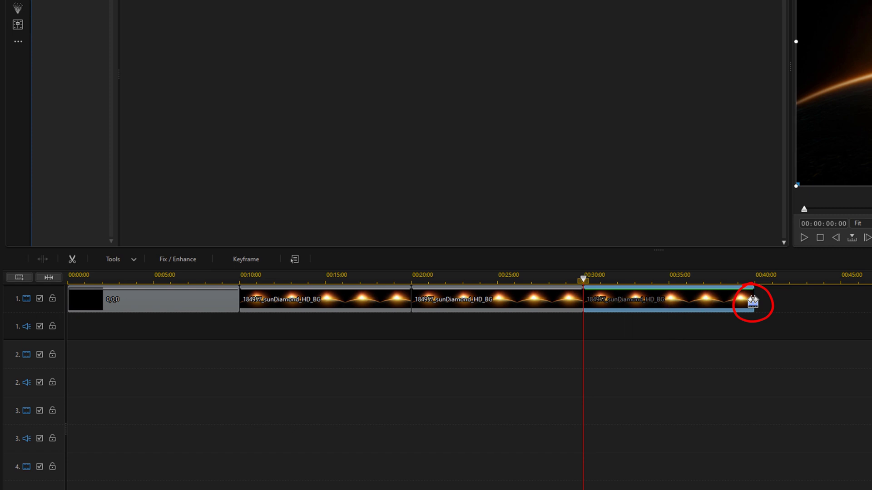
# Trim the last sunDiamond clip to end at 35 seconds and add the black 0,0,0 color board directly after it.
pyautogui.moveTo(753, 302); pyautogui.dragTo(668, 301)
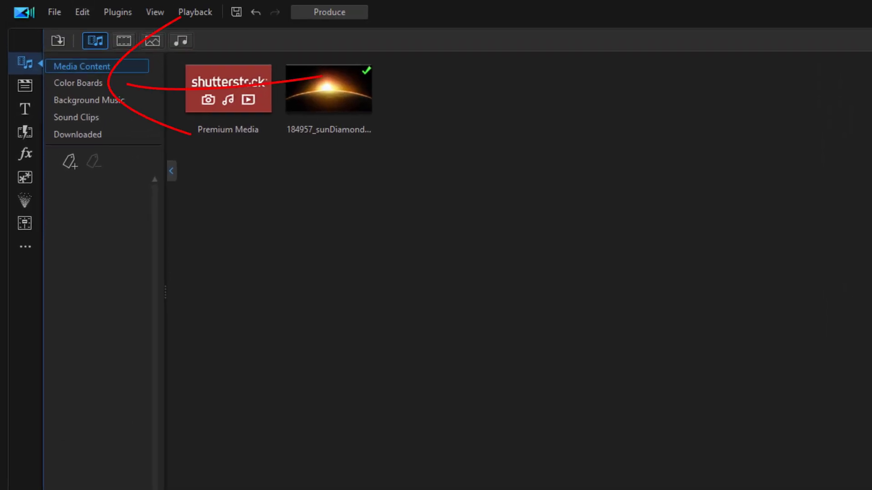
pyautogui.click(87, 83)
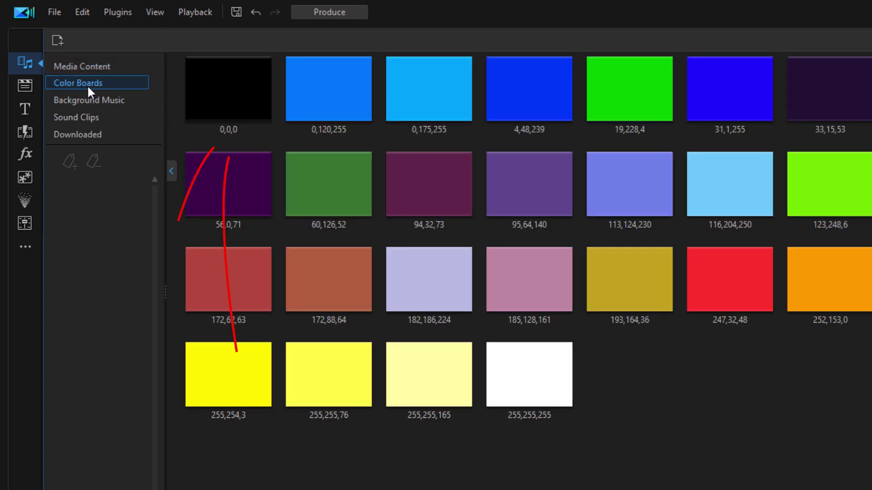
pyautogui.moveTo(224, 97); pyautogui.dragTo(626, 278)
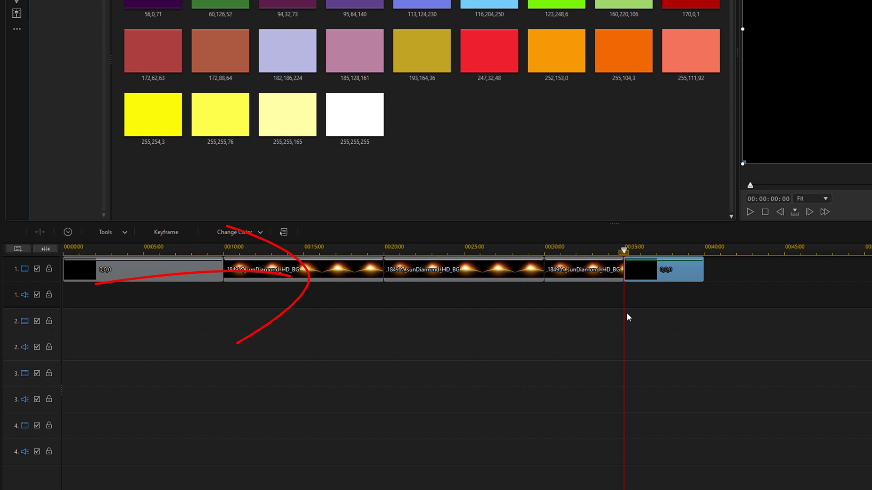
# Open the first sunDiamond clip in PiP Designer and set its Y position to 1.5 so it starts below the frame.
pyautogui.doubleClick(319, 274)
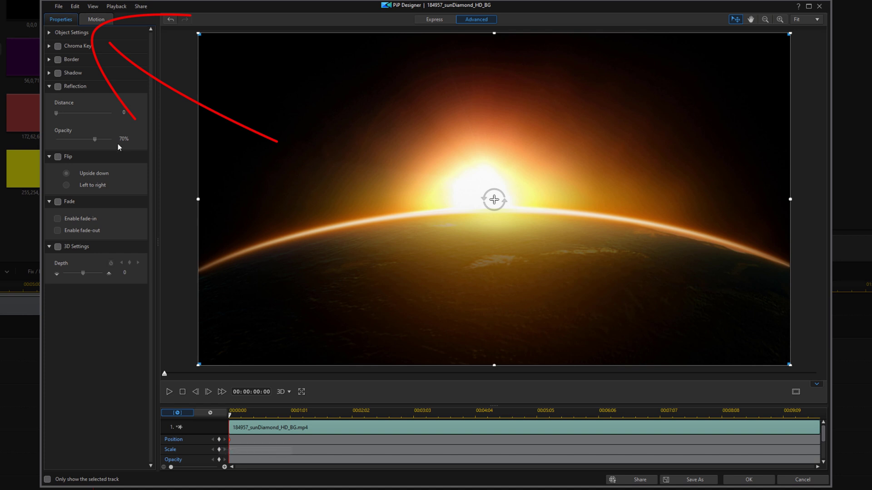
pyautogui.click(49, 33)
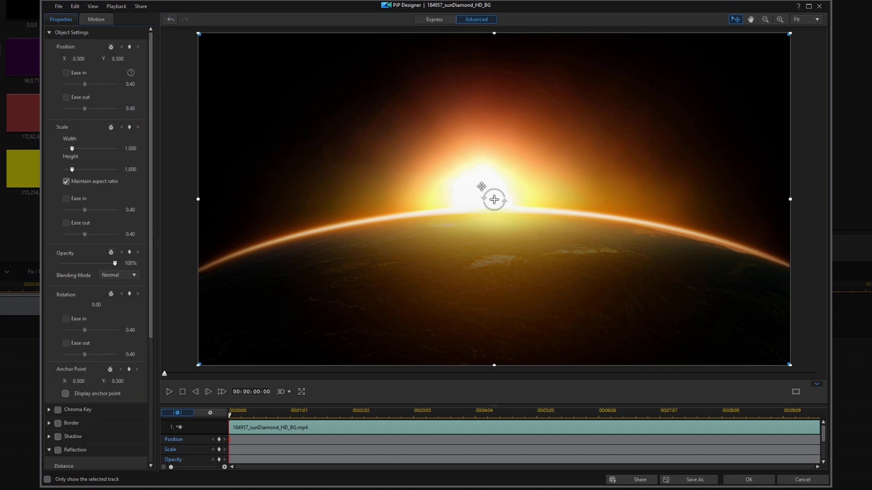
pyautogui.moveTo(427, 123); pyautogui.dragTo(427, 164)
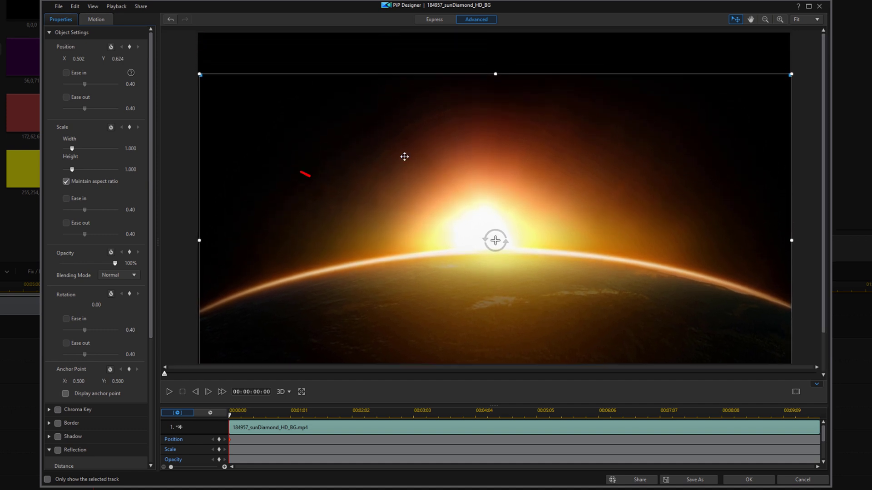
pyautogui.click(111, 60)
pyautogui.write('1.5')
pyautogui.press('Return')
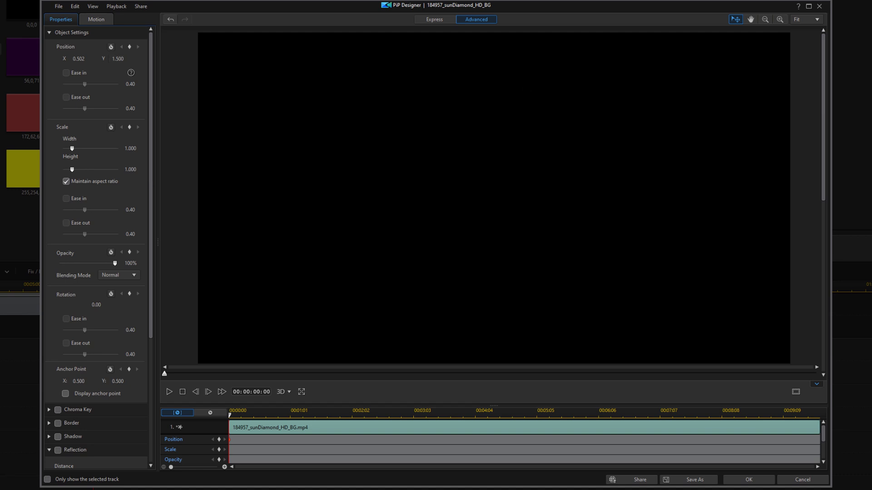
pyautogui.moveTo(825, 155)
pyautogui.mouseDown()
pyautogui.moveTo(822, 220)
pyautogui.moveTo(823, 145)
pyautogui.mouseUp()
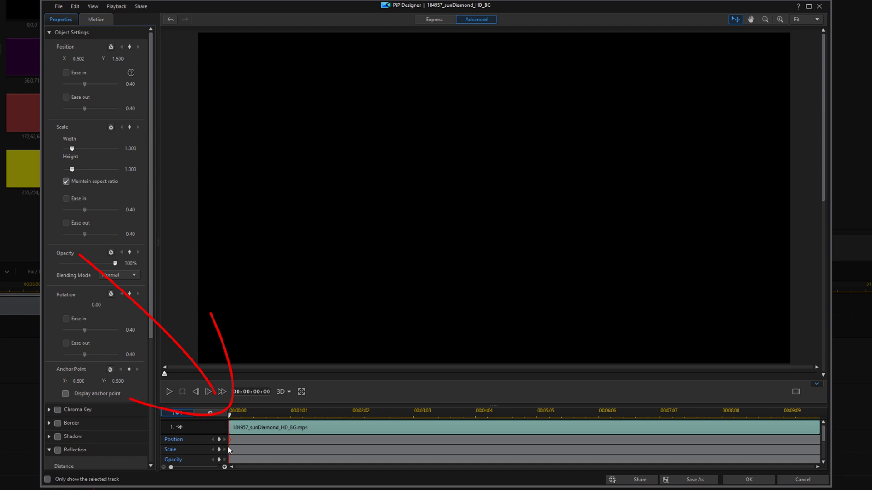
# Keyframe the clip's position at its start, and set the Y position to 0.5 at its end, 00:00:10:00.
pyautogui.moveTo(230, 415); pyautogui.dragTo(852, 418)
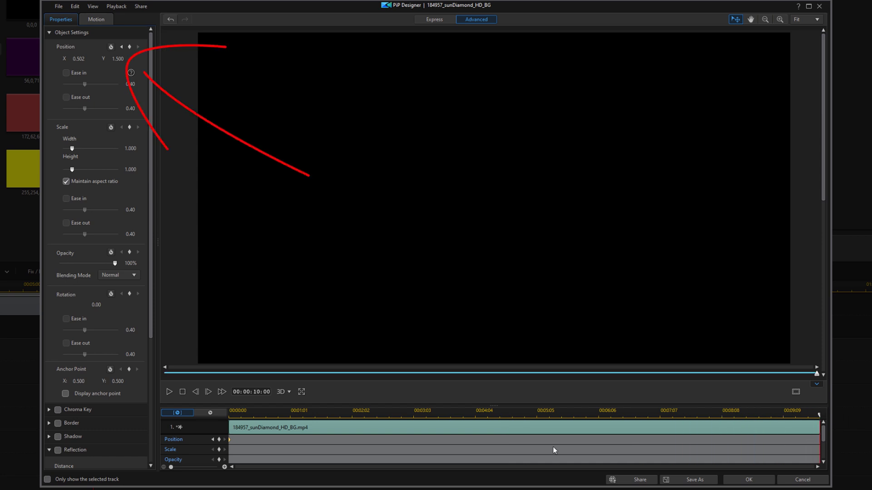
pyautogui.click(117, 59)
pyautogui.write('0.5')
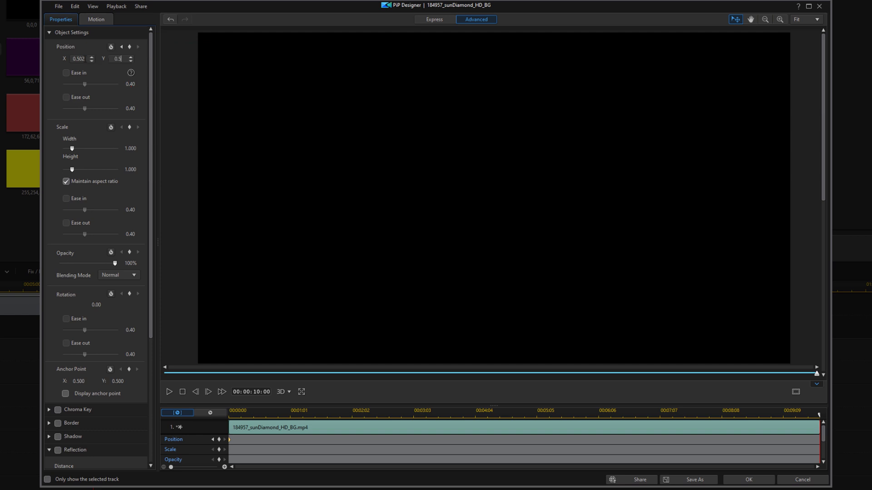
pyautogui.press('Return')
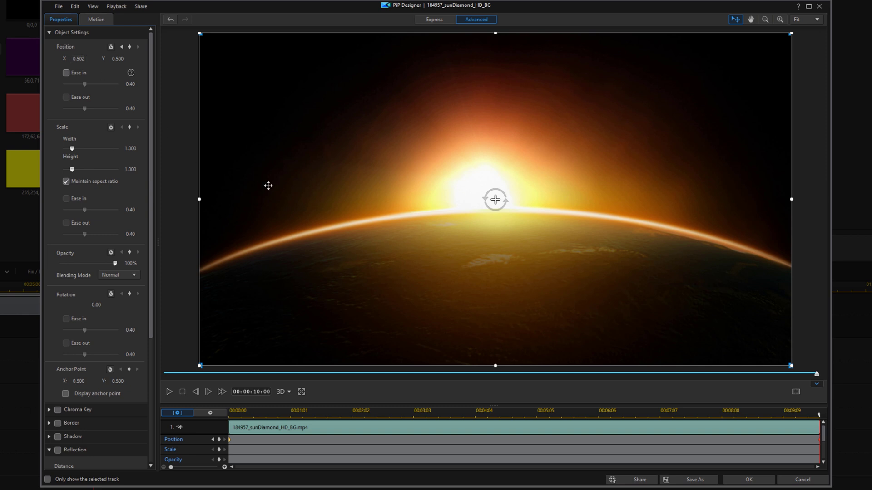
# Preview the clip's upward motion from its beginning and apply the PiP Designer changes.
pyautogui.moveTo(819, 415); pyautogui.dragTo(230, 415)
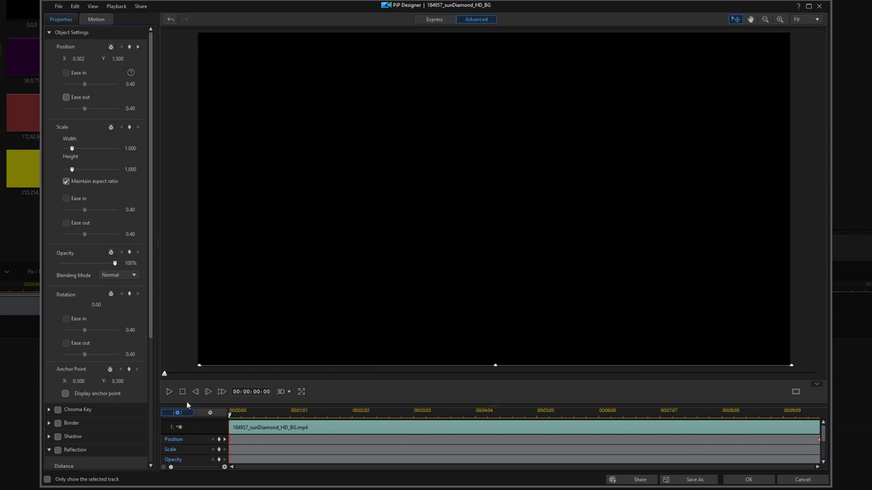
pyautogui.click(170, 392)
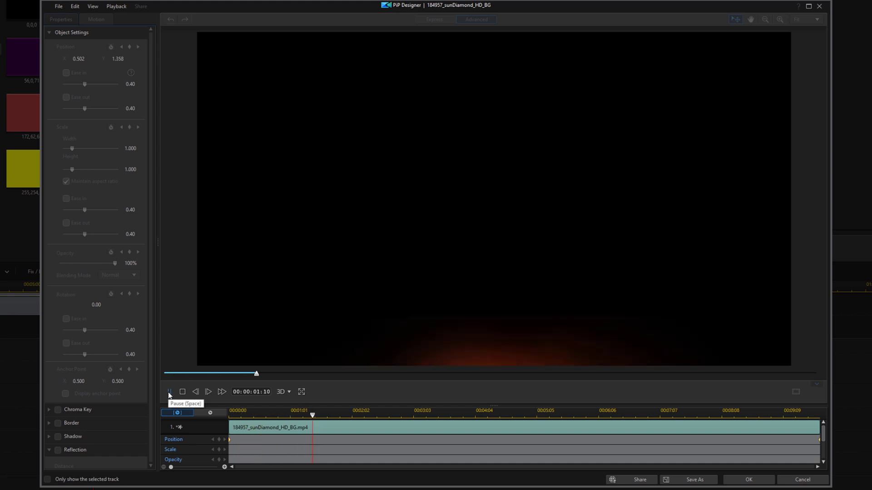
pyautogui.click(170, 392)
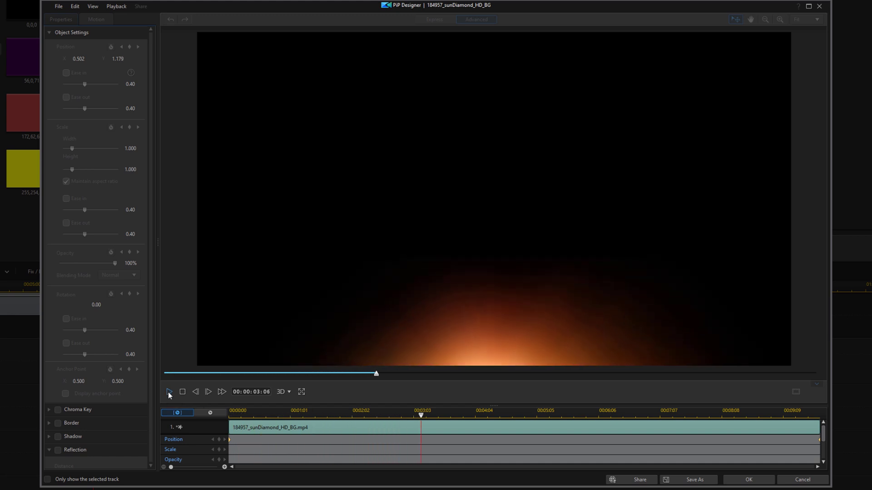
pyautogui.click(746, 480)
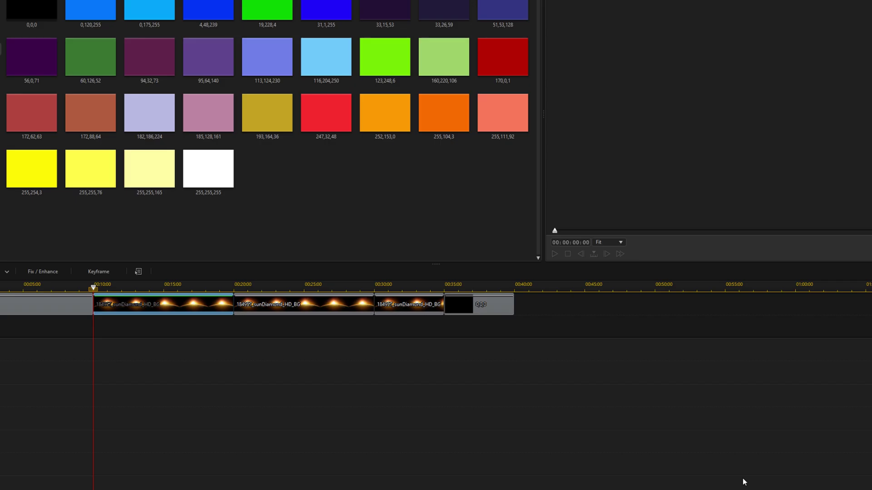
# Enable only fade-out on the last, shortened sunDiamond clip, apply it, and play back that part of the timeline.
pyautogui.click(407, 301)
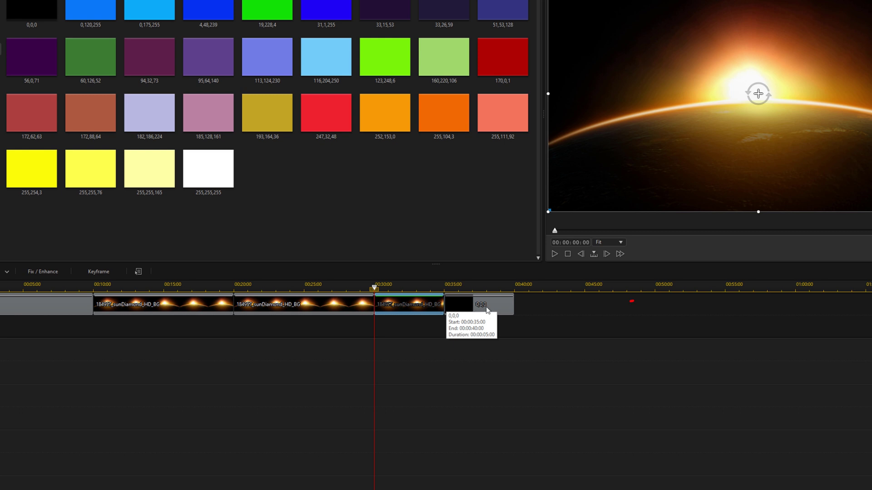
pyautogui.doubleClick(408, 308)
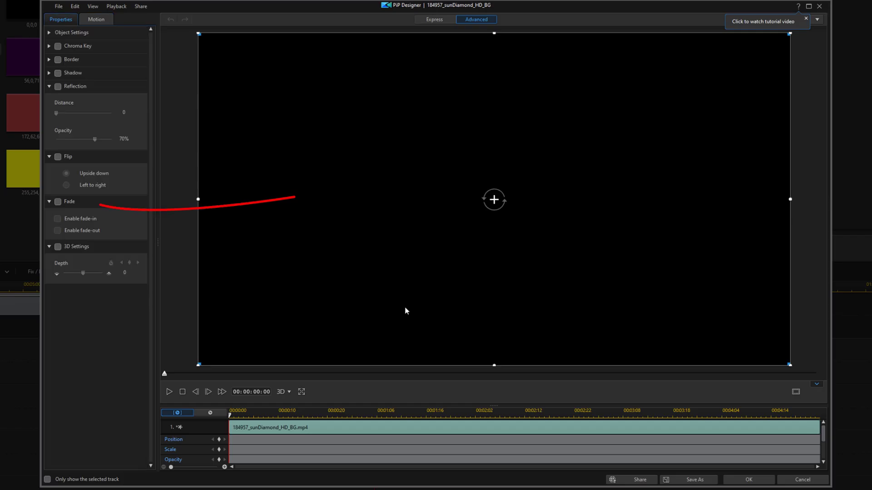
pyautogui.click(58, 203)
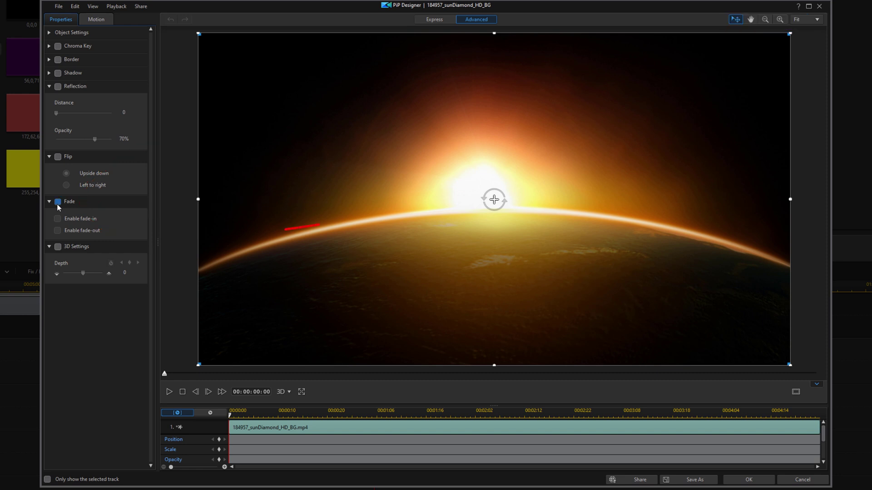
pyautogui.click(58, 232)
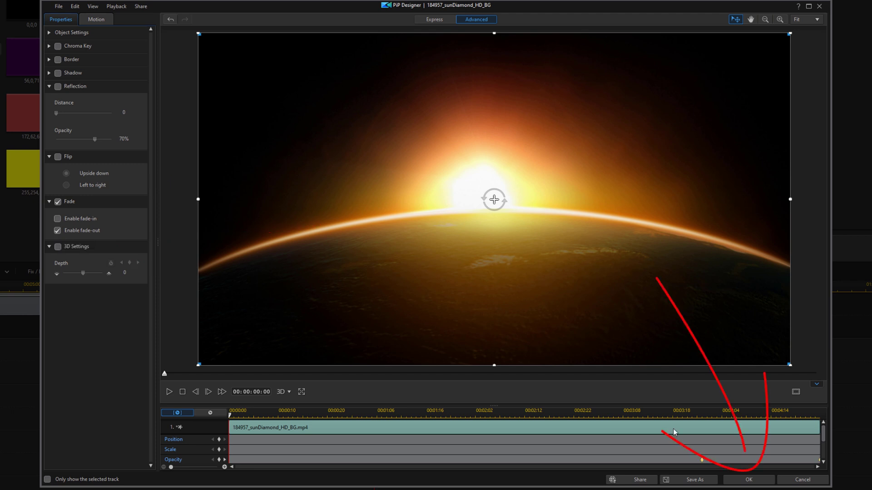
pyautogui.click(748, 480)
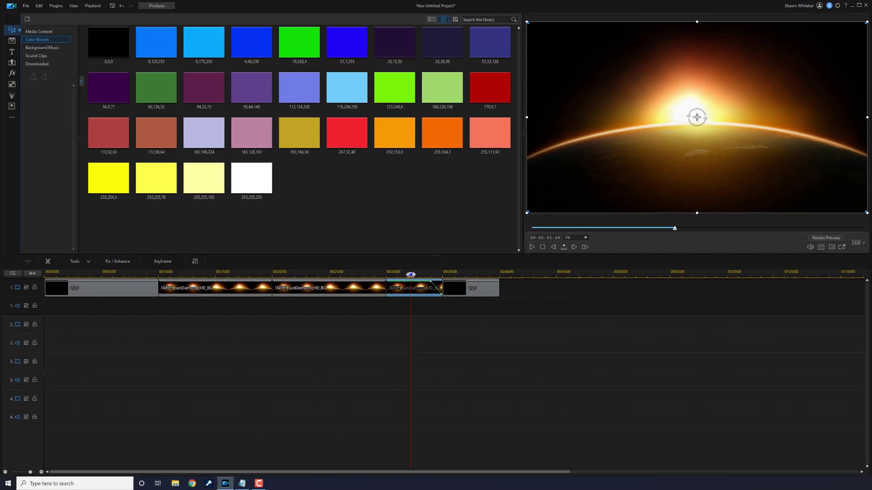
pyautogui.click(532, 247)
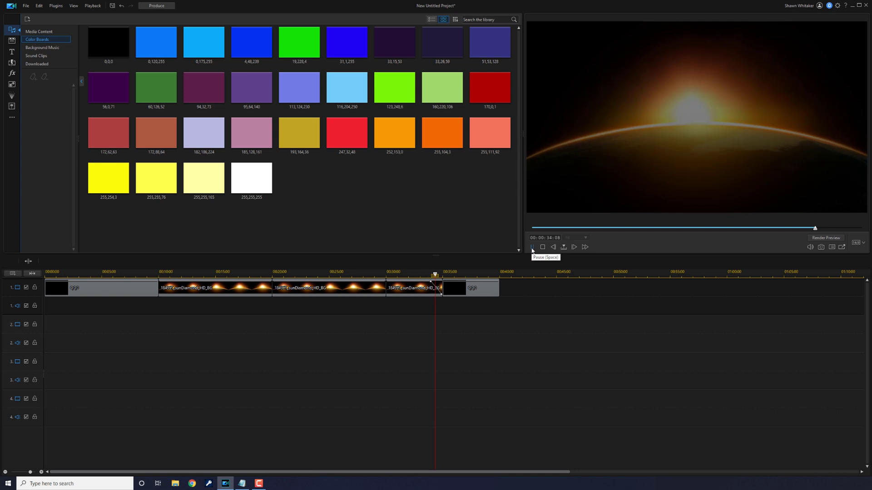
pyautogui.click(532, 248)
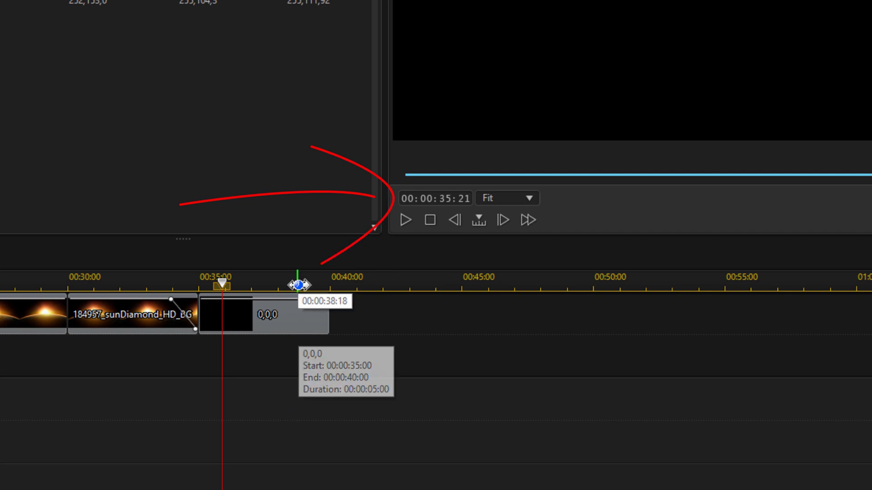
# Add the Default title from all title templates to video track 2, starting at 00:00:05:00.
pyautogui.click(440, 198)
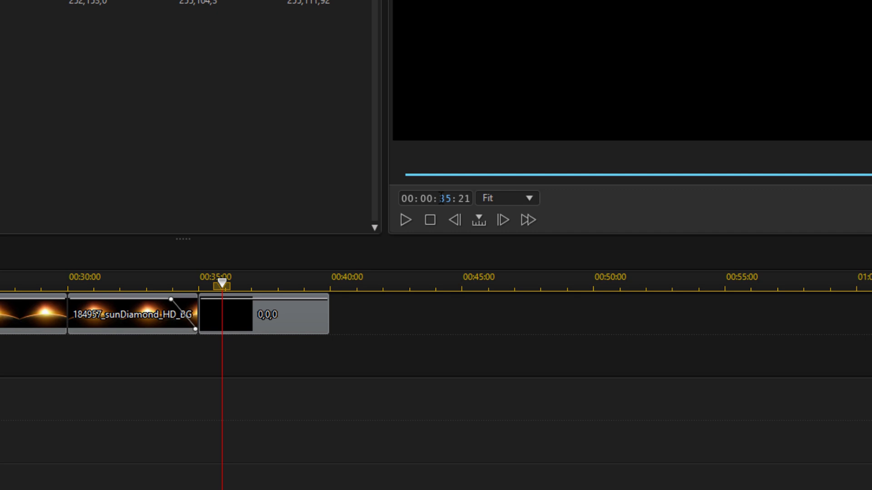
pyautogui.write('0500')
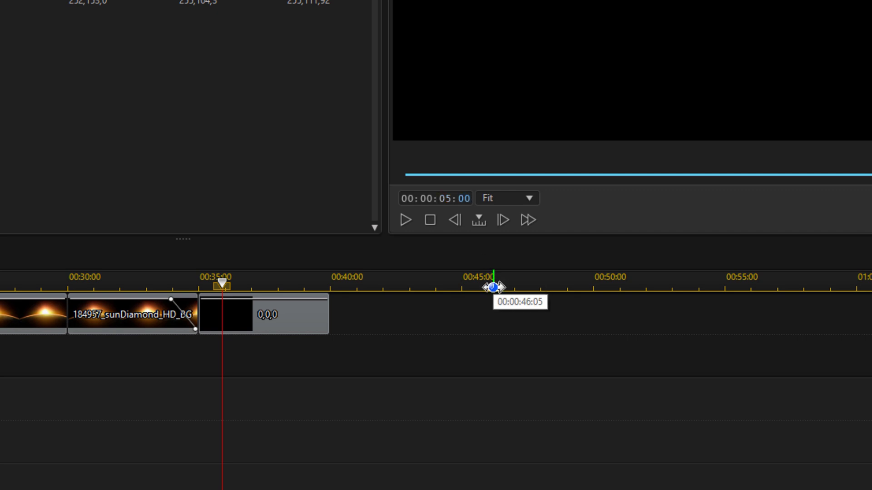
pyautogui.press('Return')
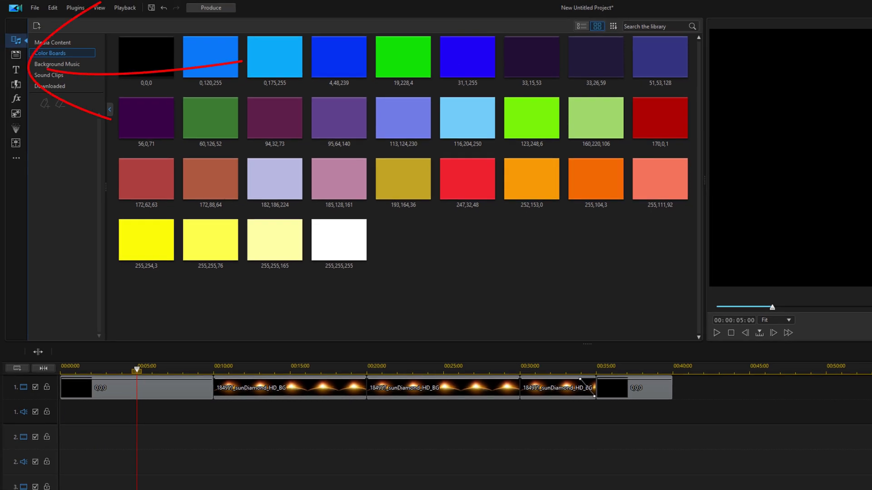
pyautogui.click(17, 70)
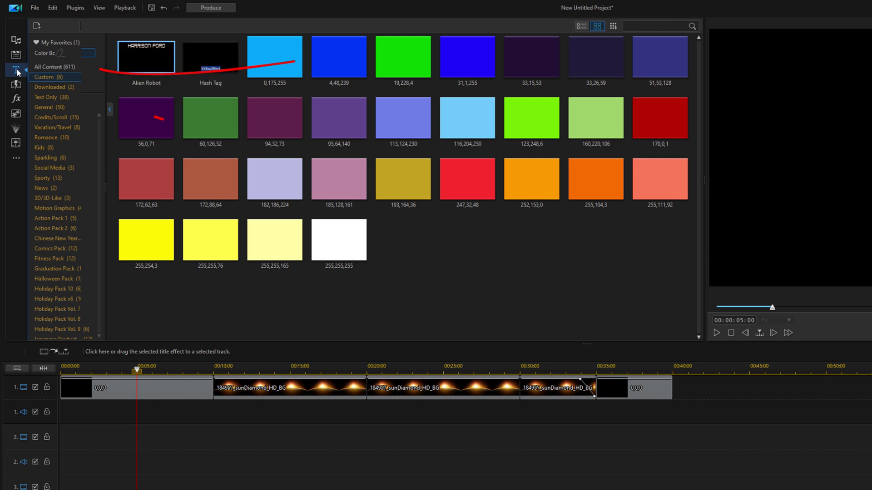
pyautogui.click(51, 69)
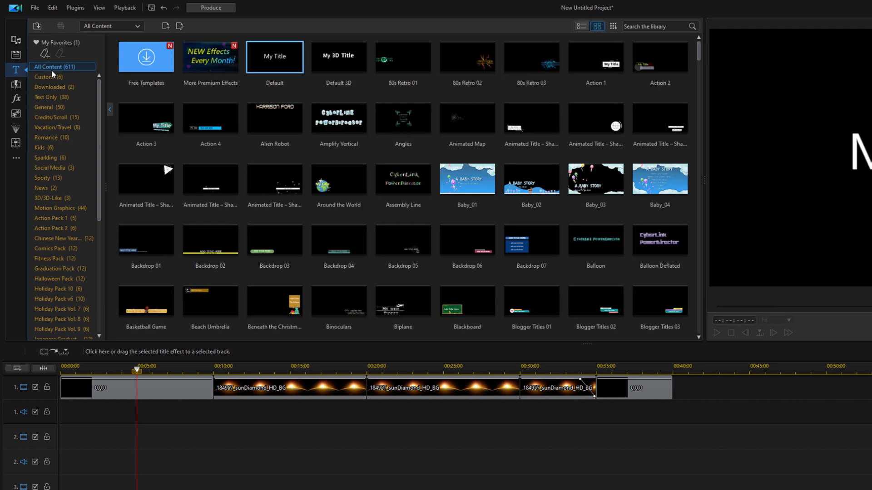
pyautogui.moveTo(272, 63)
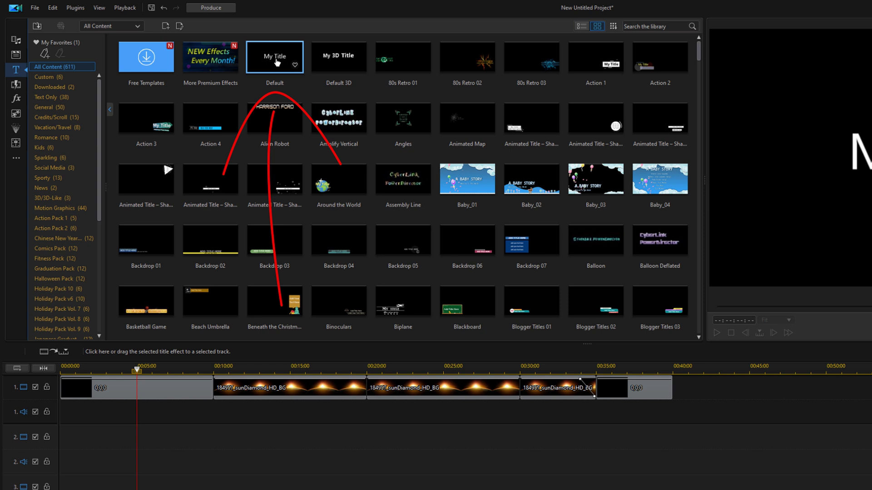
pyautogui.moveTo(277, 63)
pyautogui.mouseDown()
pyautogui.moveTo(254, 237)
pyautogui.moveTo(193, 398)
pyautogui.moveTo(139, 447)
pyautogui.mouseUp()
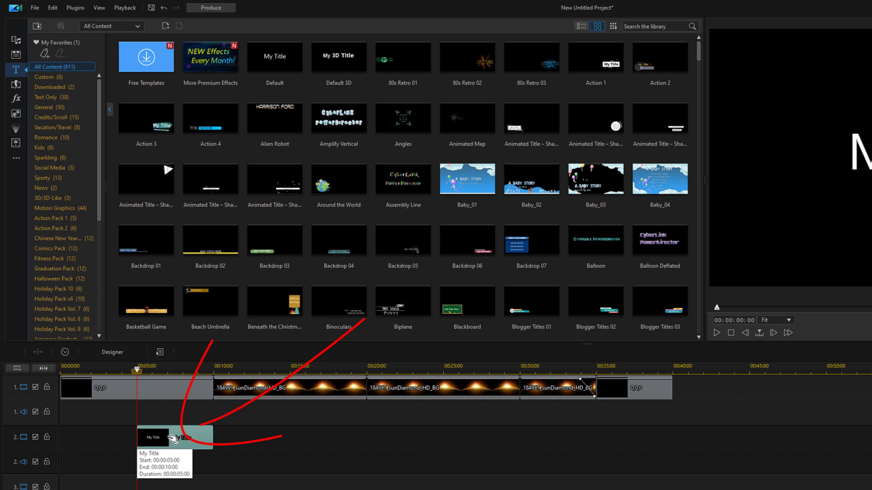
# Open the new title in Title Designer and set the font of all its text to Alien Robot.
pyautogui.doubleClick(171, 437)
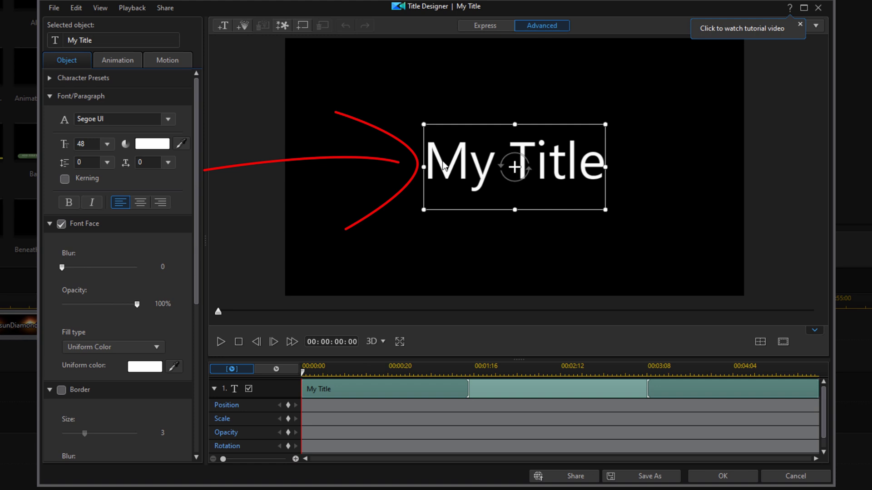
pyautogui.doubleClick(442, 166)
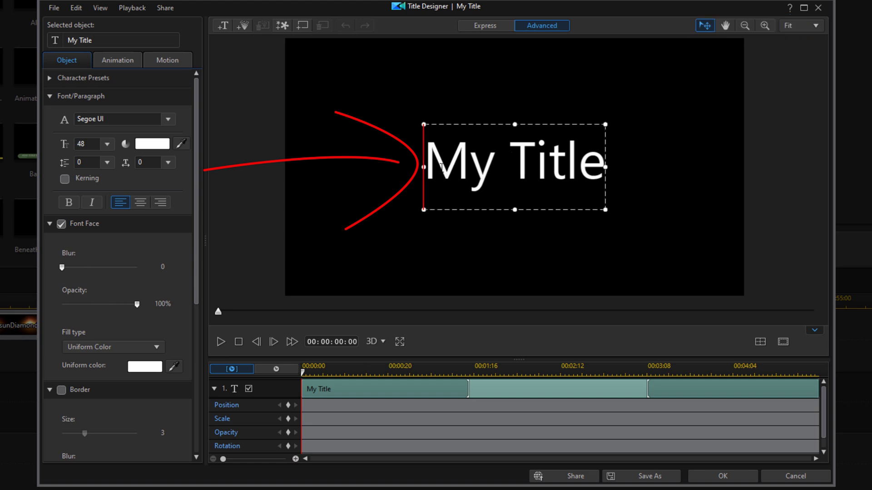
pyautogui.hotkey('ctrl', 'a')
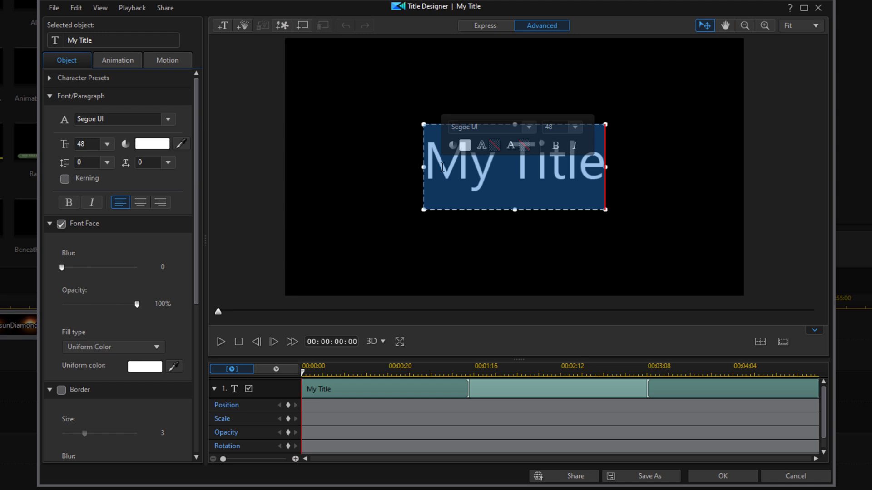
pyautogui.click(168, 119)
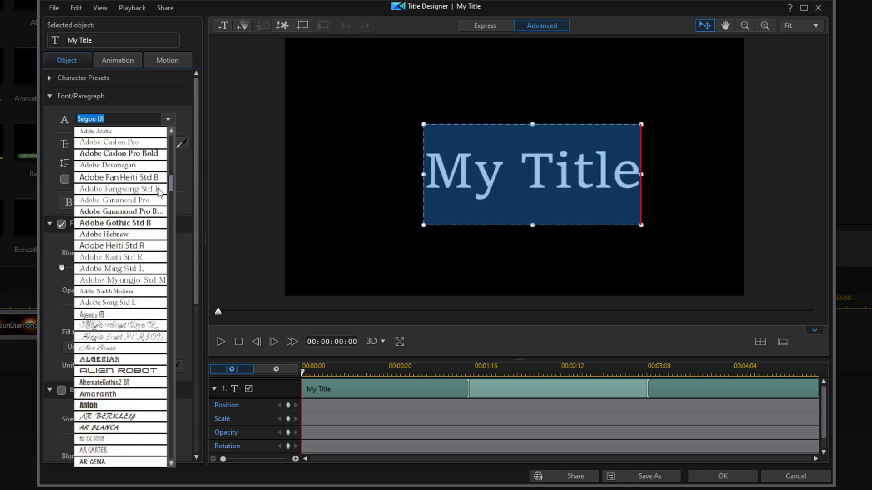
pyautogui.scroll(-1, 160, 193)
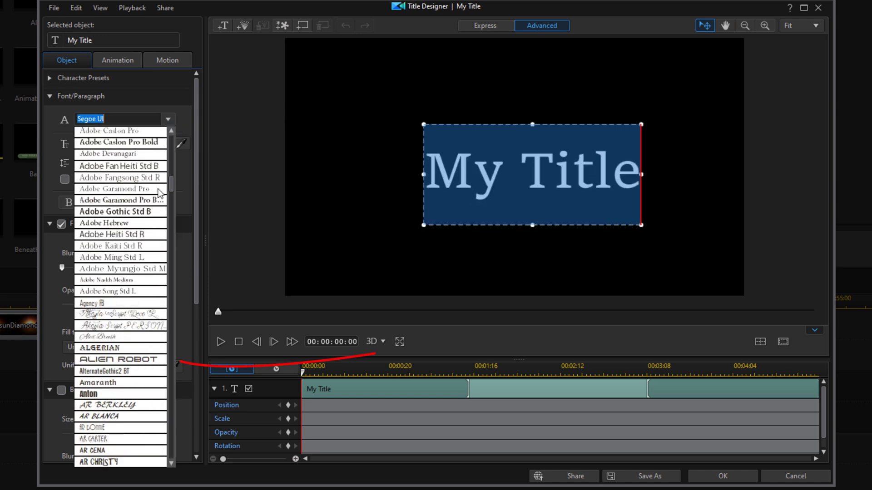
pyautogui.click(144, 361)
# Replace the title text with HARRISON FORD and center it horizontally near the upper edge of the frame.
pyautogui.click(469, 158)
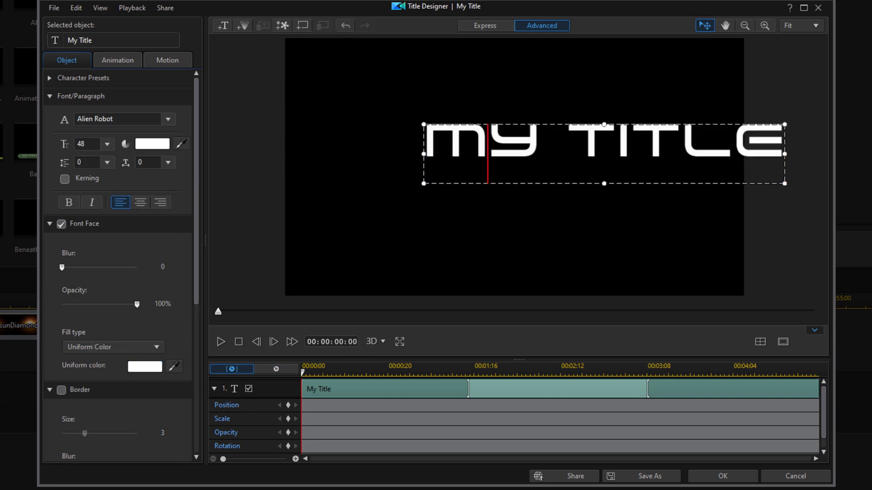
pyautogui.hotkey('ctrl', 'a')
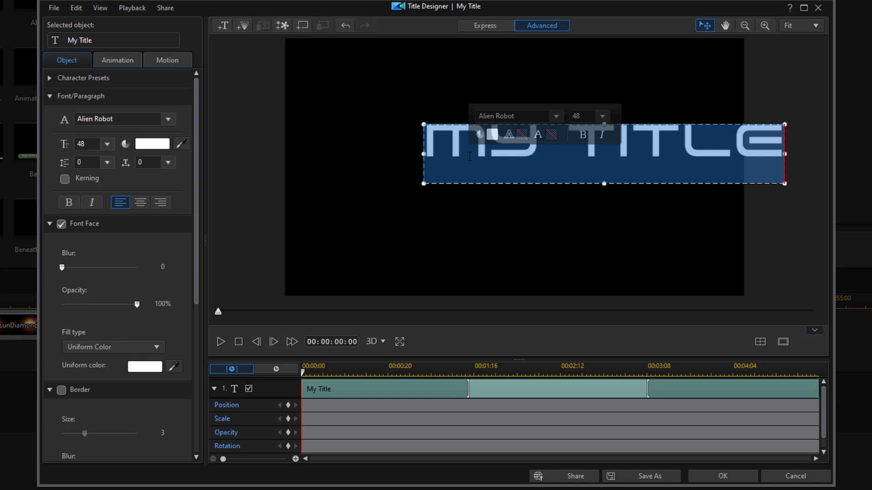
pyautogui.write('HARRISON FORD')
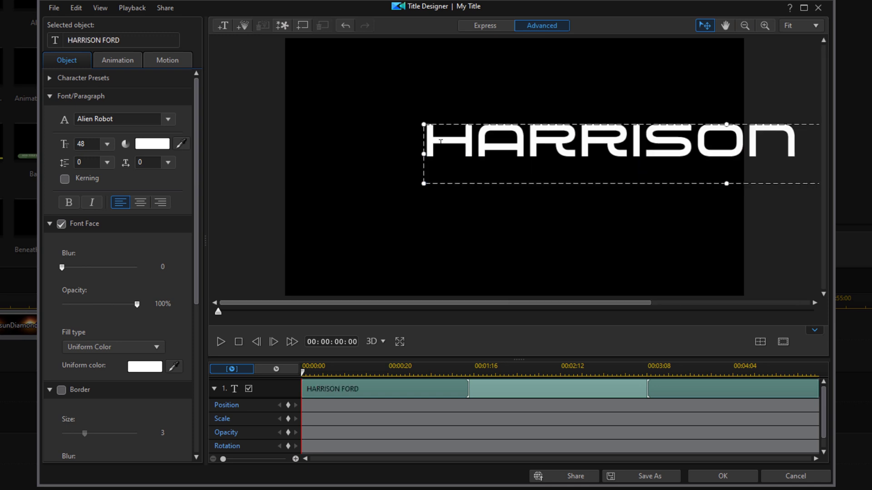
pyautogui.moveTo(425, 154); pyautogui.dragTo(724, 151)
pyautogui.click(653, 140)
pyautogui.moveTo(649, 125); pyautogui.dragTo(446, 60)
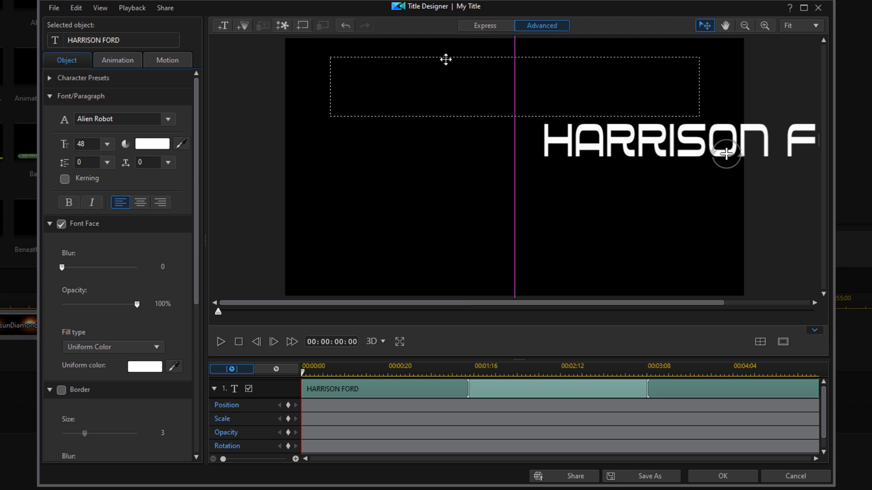
pyautogui.moveTo(445, 59); pyautogui.dragTo(446, 60)
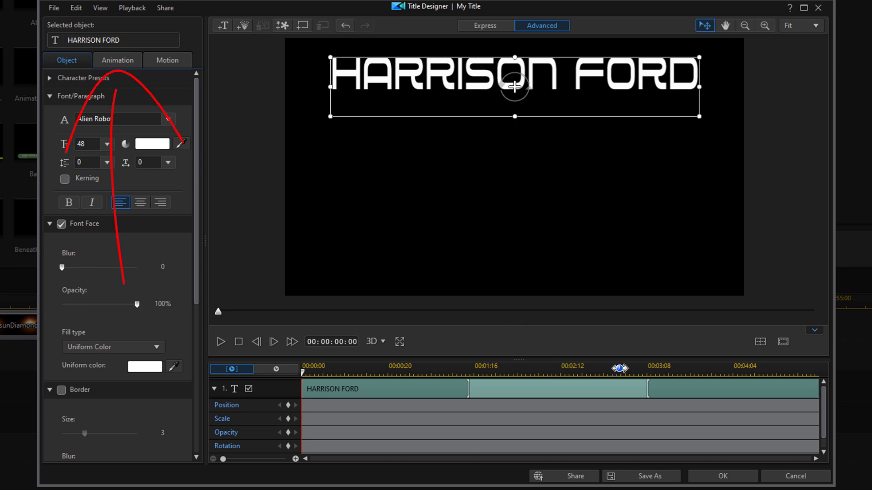
# Give the HARRISON FORD title the Wipe Right in animation.
pyautogui.click(113, 63)
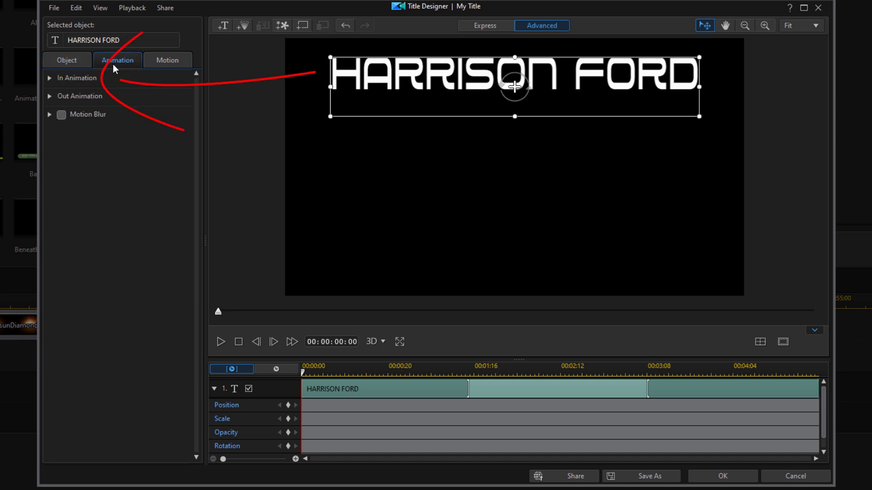
pyautogui.click(50, 79)
pyautogui.moveTo(200, 115); pyautogui.dragTo(188, 415)
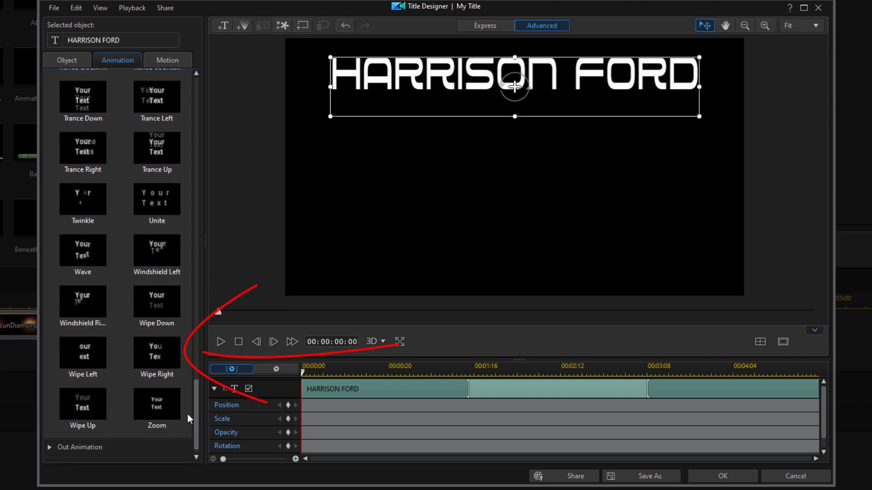
pyautogui.click(153, 357)
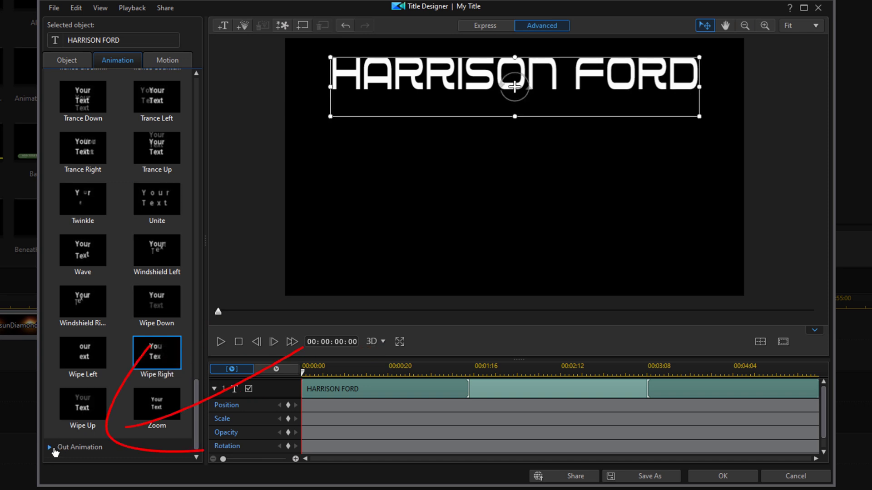
# Give the title the Fade out animation and apply the Title Designer changes.
pyautogui.moveTo(194, 412); pyautogui.dragTo(189, 437)
pyautogui.click(53, 434)
pyautogui.moveTo(198, 282); pyautogui.dragTo(193, 318)
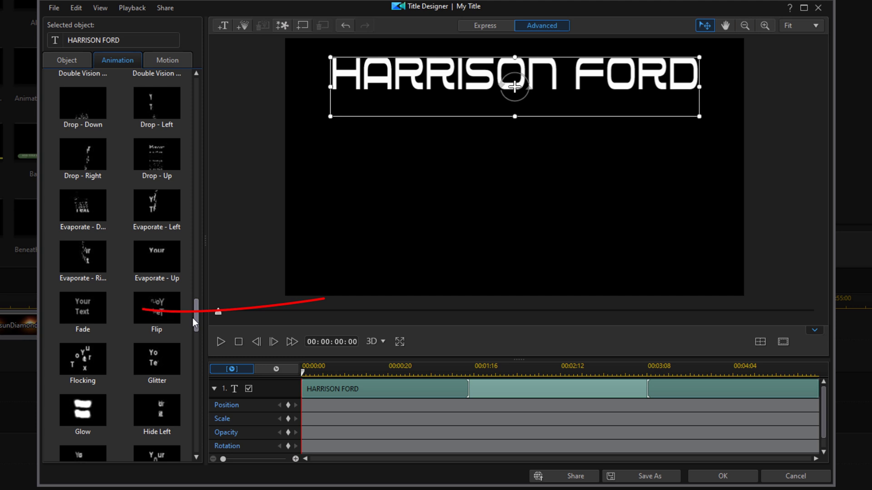
pyautogui.click(76, 303)
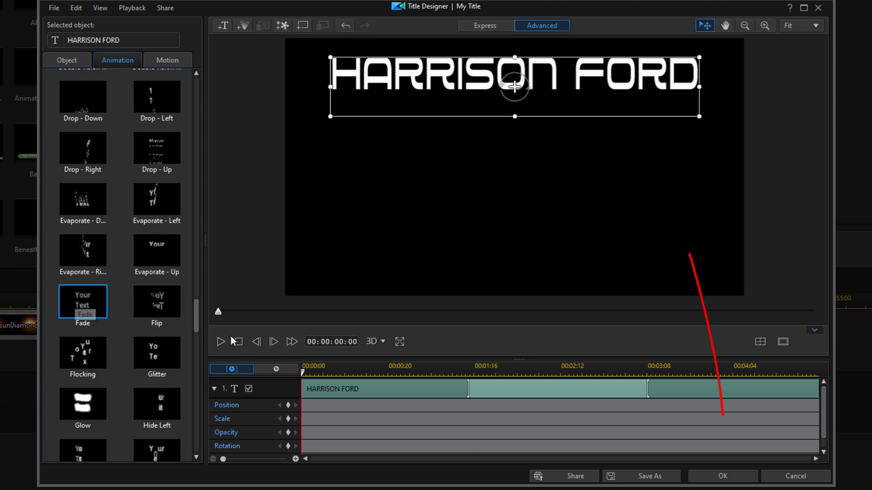
pyautogui.click(716, 477)
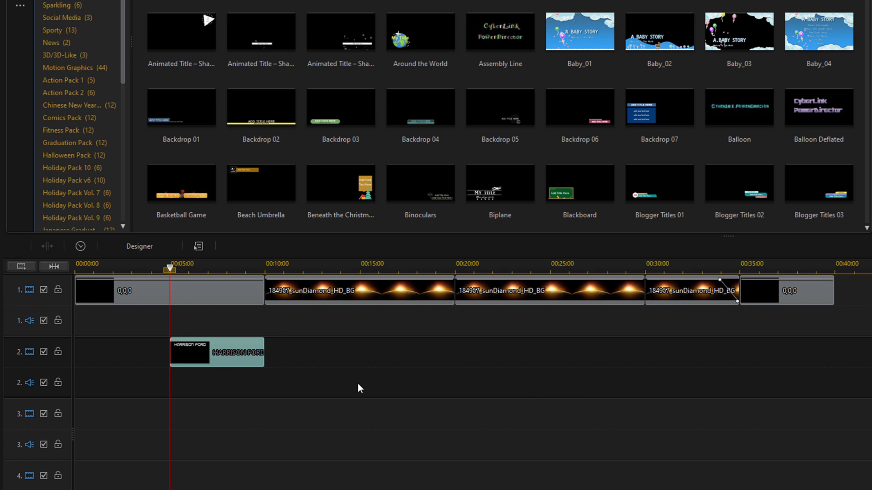
# Copy the HARRISON FORD title and paste it on track 2 at 00:00:11:00.
pyautogui.hotkey('ctrl', 'c')
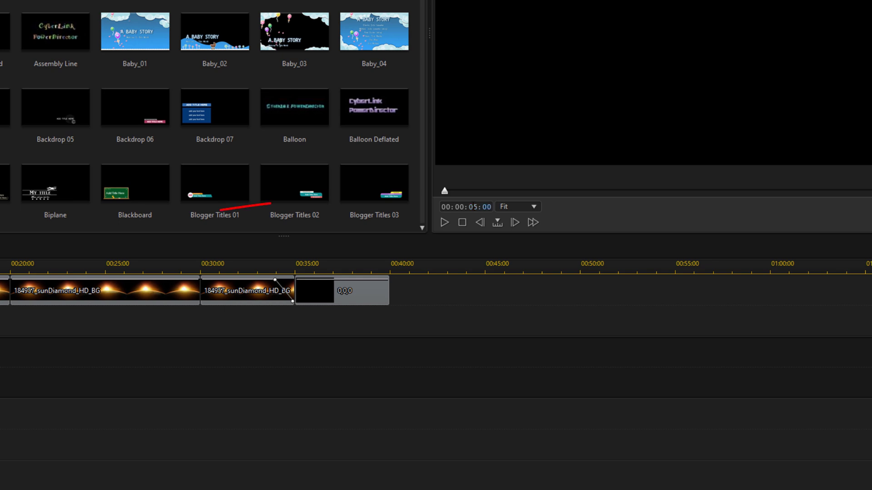
pyautogui.write('10')
pyautogui.press('Return')
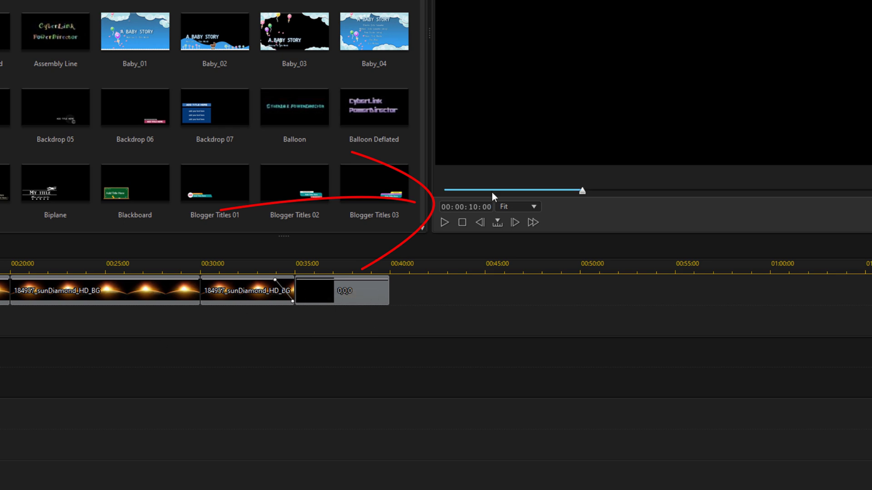
pyautogui.write('01')
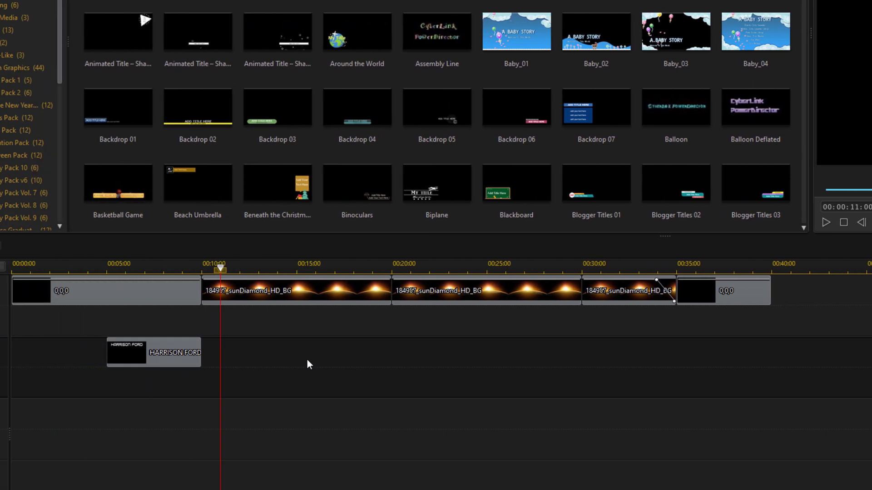
pyautogui.hotkey('ctrl', 'v')
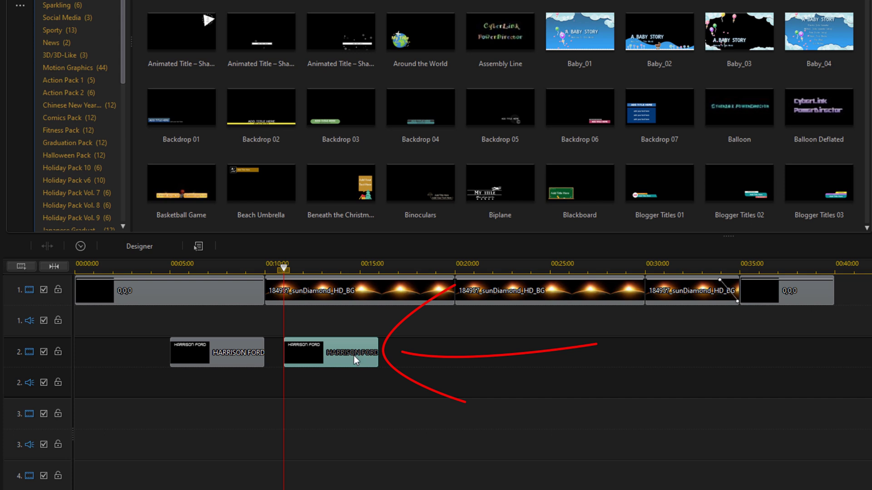
# Open the pasted title in Title Designer and replace its text with GOLDIE HAWN.
pyautogui.doubleClick(353, 355)
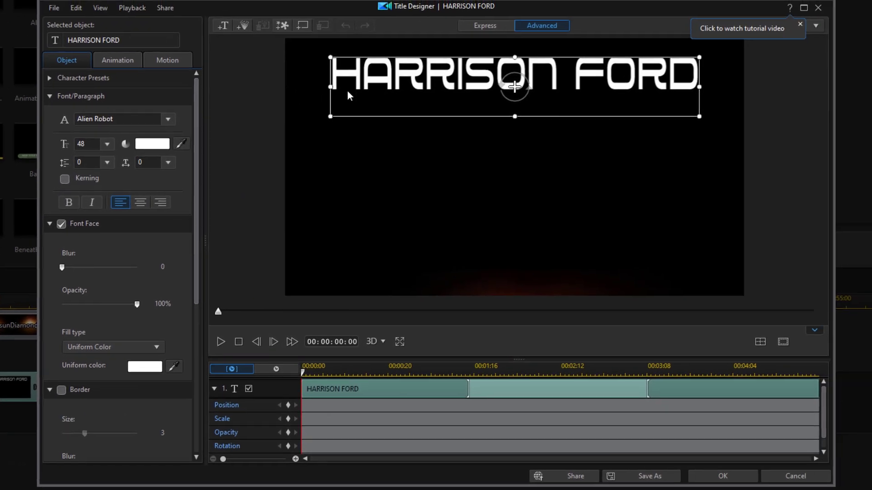
pyautogui.doubleClick(356, 82)
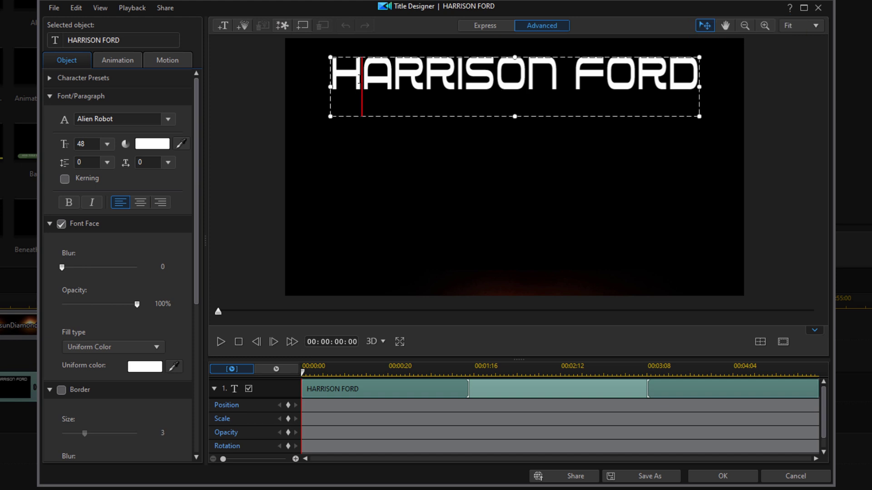
pyautogui.hotkey('ctrl', 'a')
pyautogui.write('G')
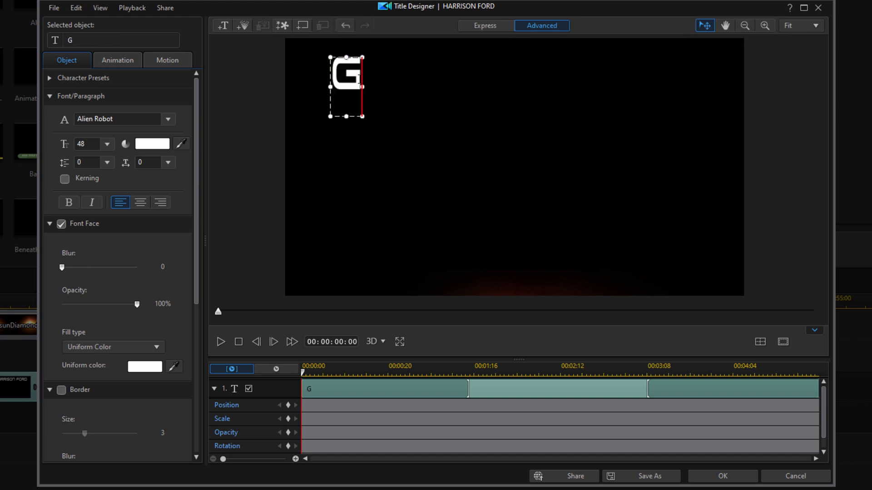
pyautogui.write('OLDIE HAWQN')
pyautogui.press('BackSpace')
pyautogui.press('BackSpace')
pyautogui.write('N')
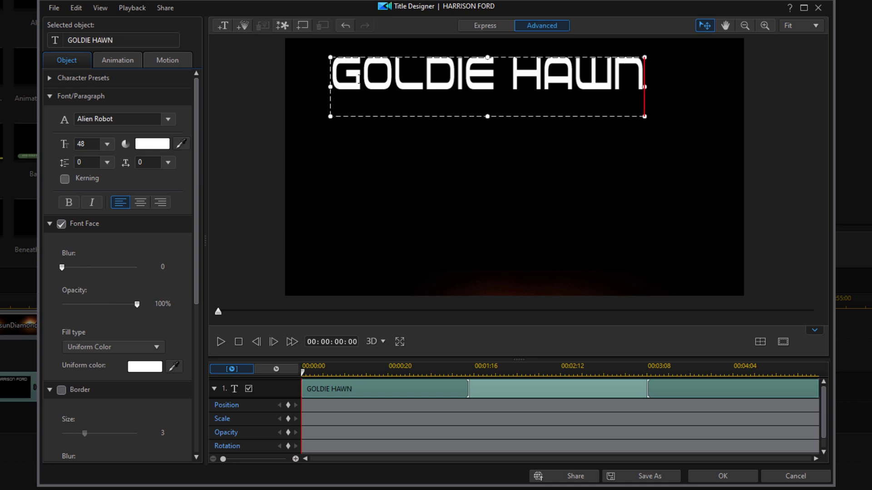
# Move the GOLDIE HAWN title sideways until it is horizontally centered in the frame.
pyautogui.click(394, 56)
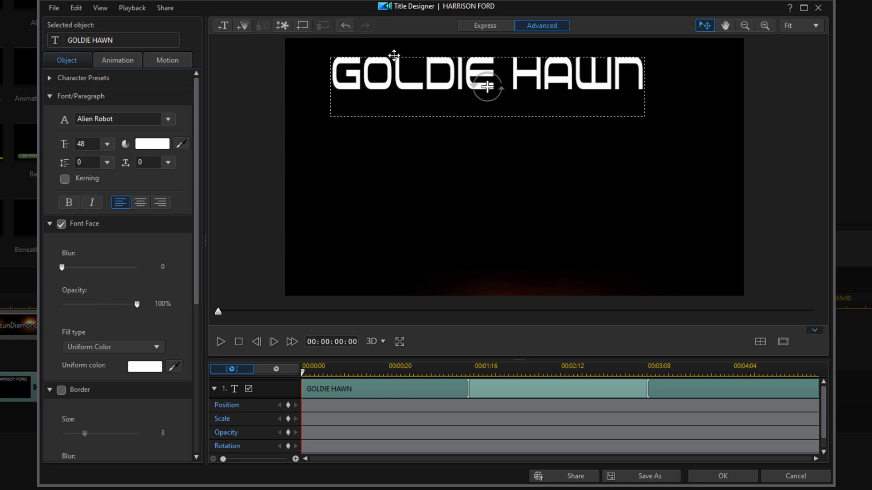
pyautogui.press('Right')
pyautogui.press('Right')
pyautogui.press('Right')
pyautogui.press('Right')
pyautogui.press('Right')
pyautogui.press('Right')
pyautogui.press('Right')
pyautogui.press('Right')
pyautogui.press('Right')
pyautogui.press('Right')
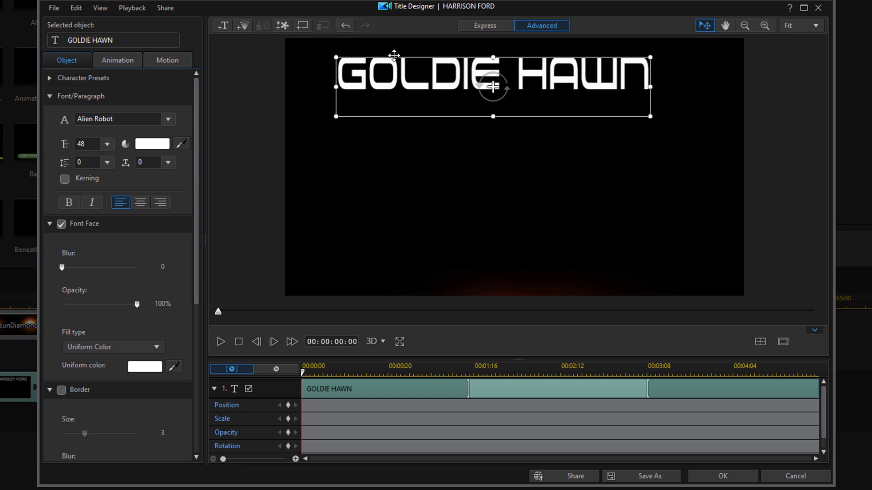
pyautogui.press('Right')
pyautogui.press('Right')
pyautogui.press('Right')
pyautogui.press('Left')
pyautogui.press('Left')
pyautogui.press('Left')
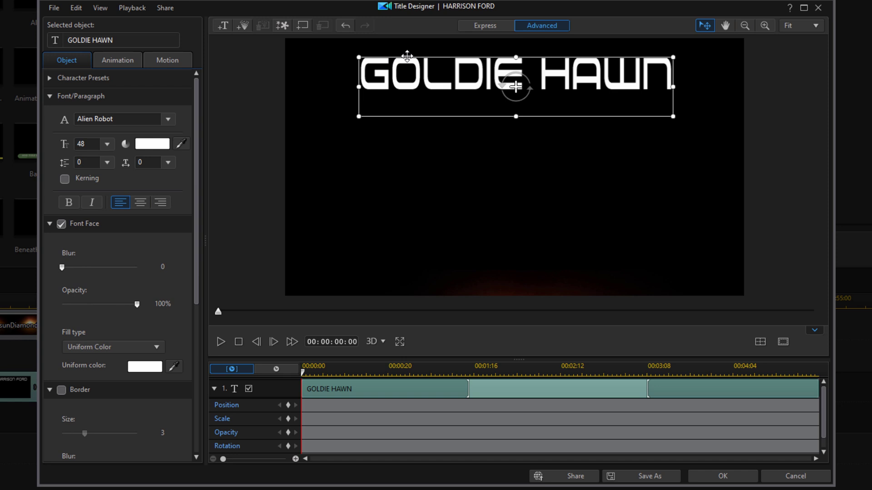
pyautogui.moveTo(433, 57); pyautogui.dragTo(435, 57)
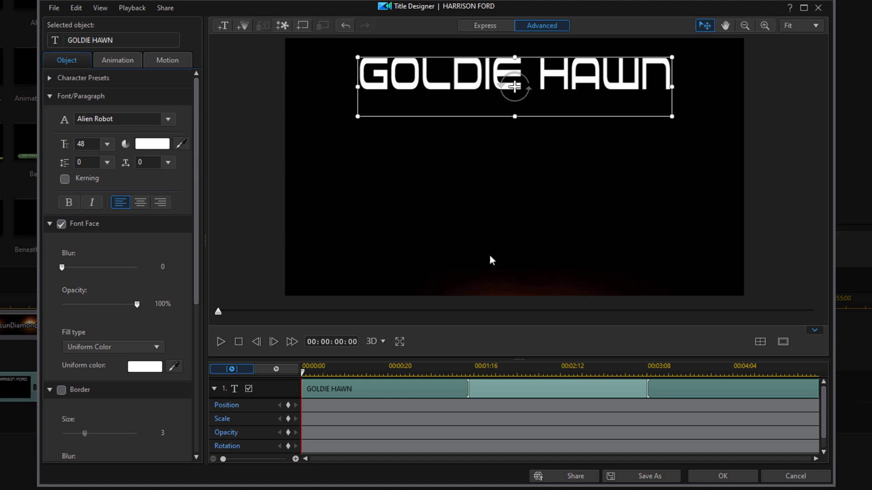
# Move the title preview to 00:00:02:04 and set the GOLDIE HAWN font face fill type to 2 Color Gradient.
pyautogui.click(477, 313)
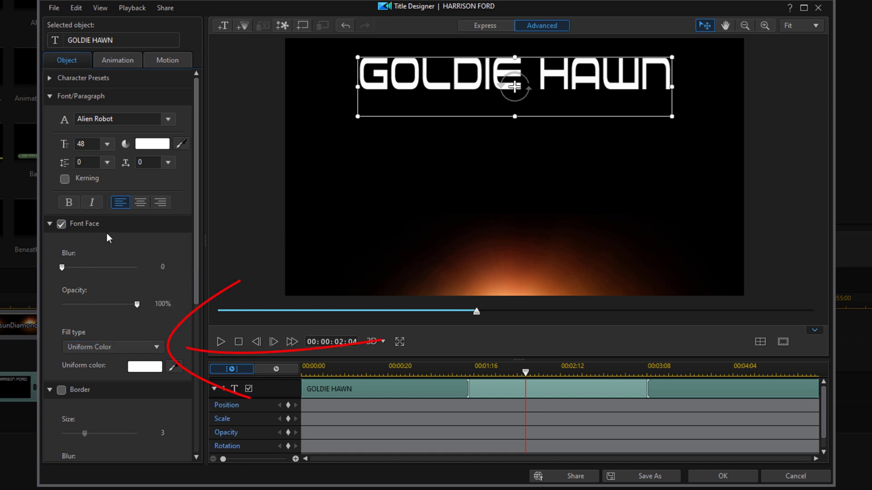
pyautogui.click(153, 348)
pyautogui.click(102, 370)
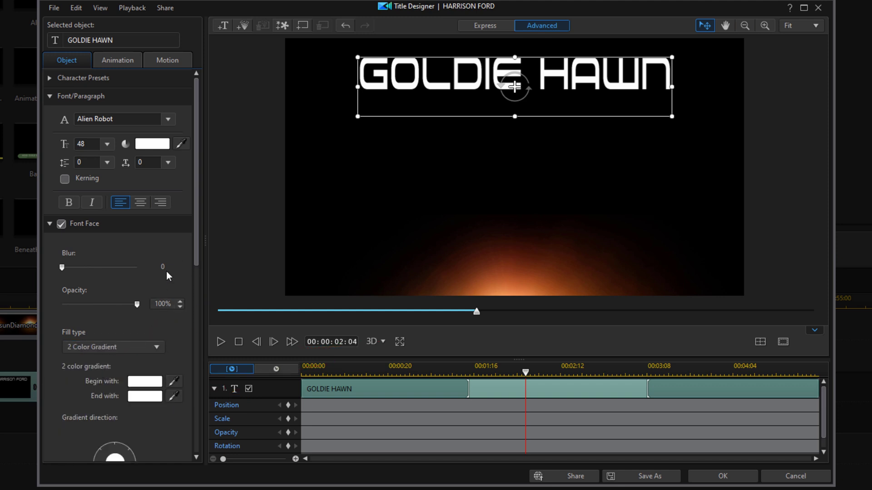
# Sample an orange from the sunrise glow as the gradient's end color, point the gradient straight down, and apply the title changes.
pyautogui.moveTo(195, 219); pyautogui.dragTo(198, 256)
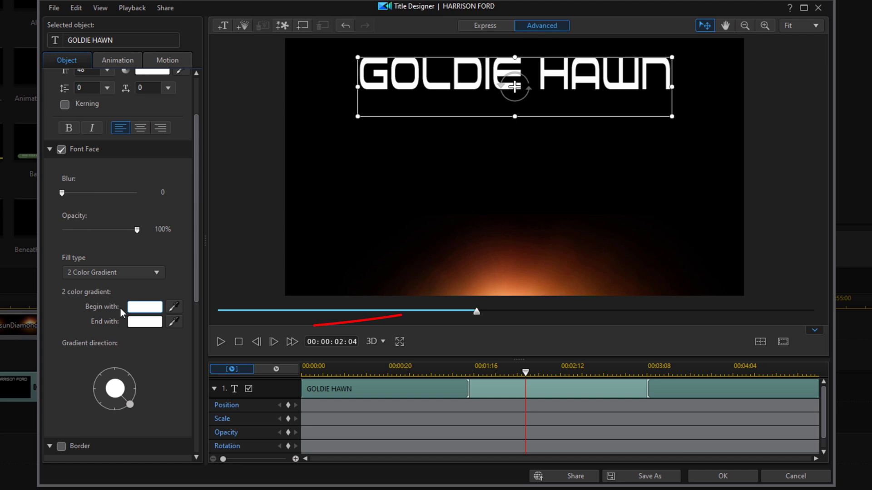
pyautogui.click(172, 322)
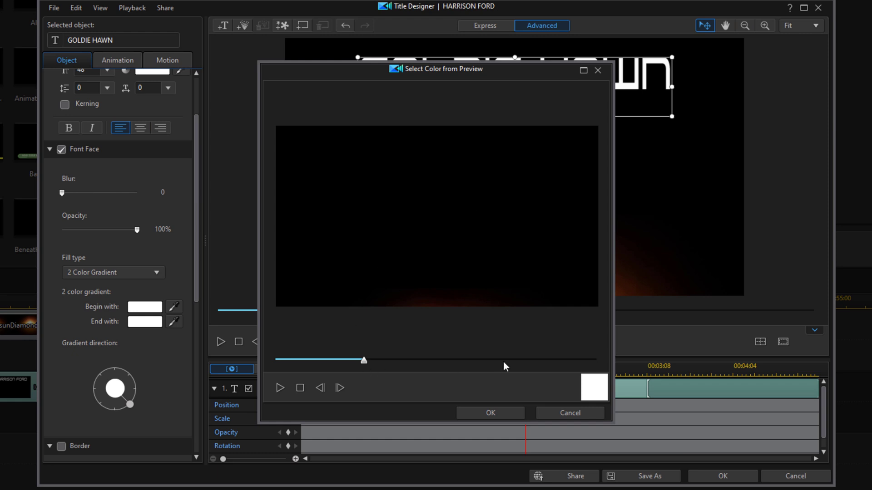
pyautogui.click(513, 360)
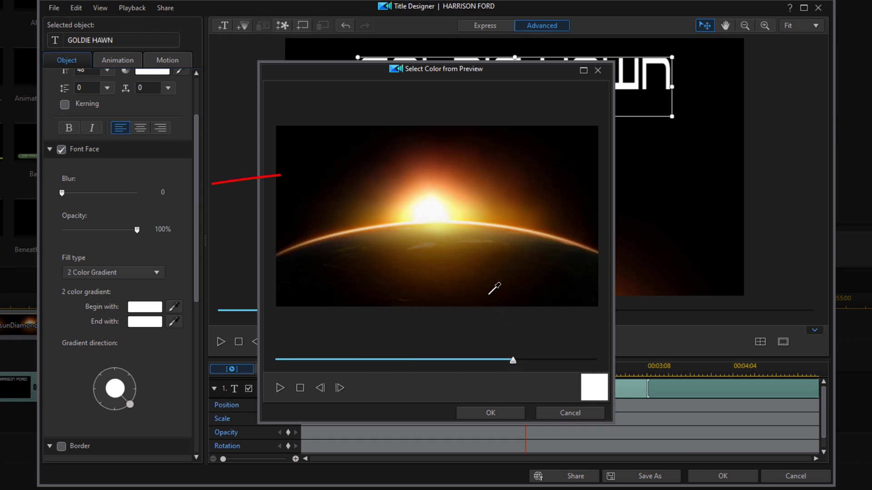
pyautogui.click(433, 177)
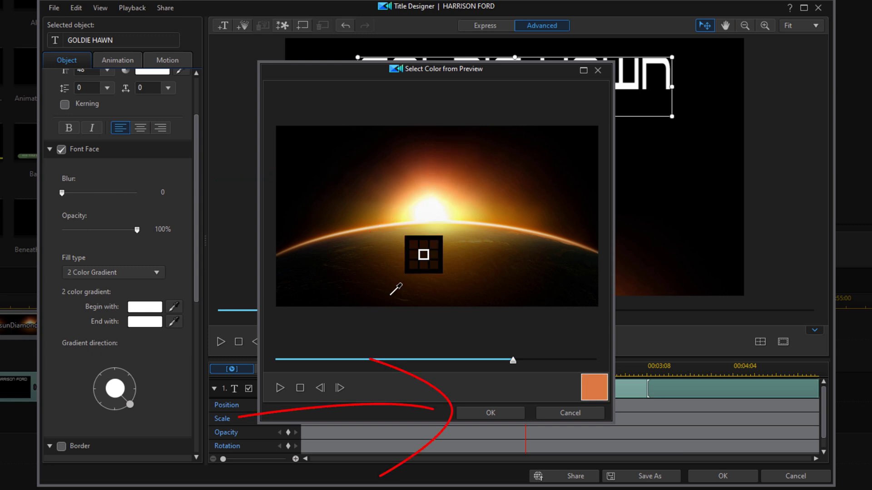
pyautogui.click(497, 411)
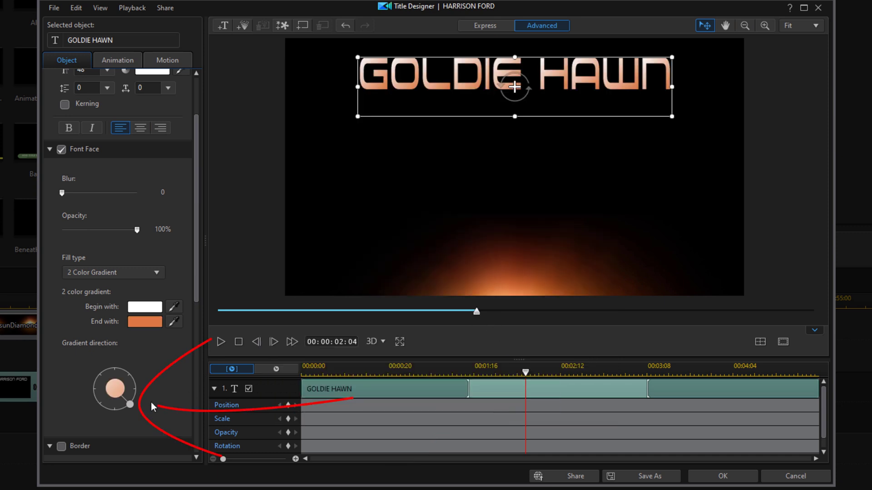
pyautogui.moveTo(129, 409); pyautogui.dragTo(123, 413)
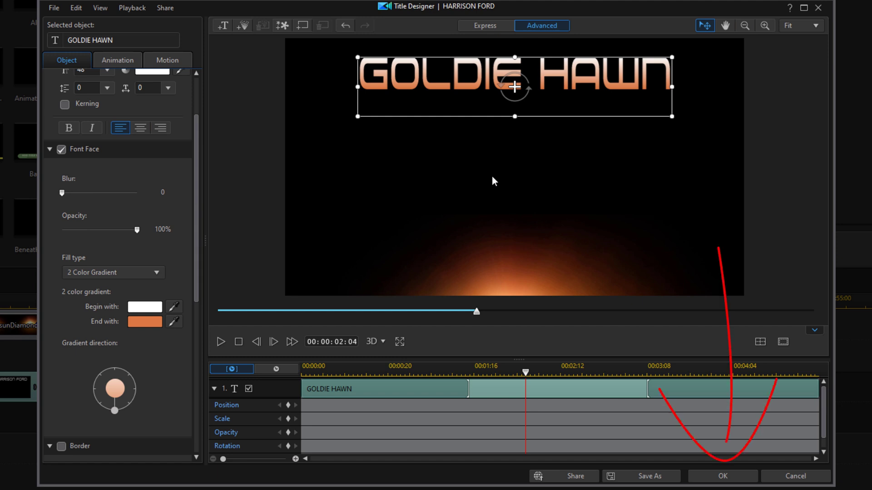
pyautogui.click(719, 477)
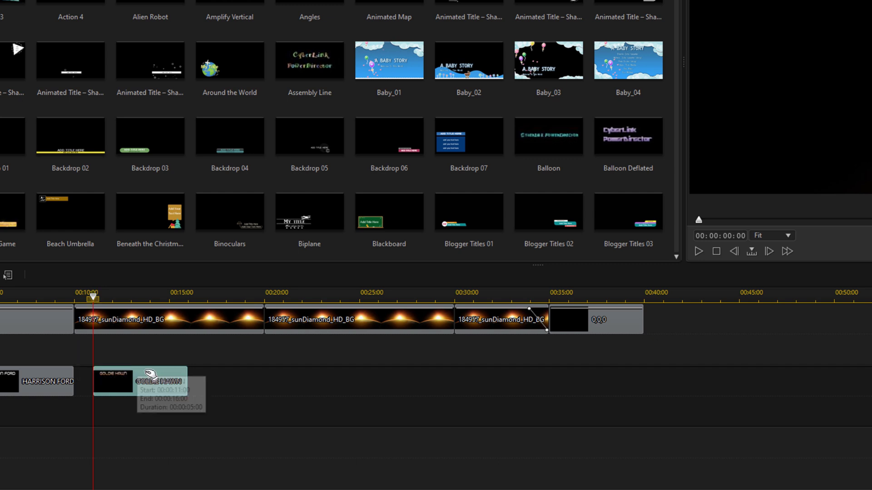
# Copy the GOLDIE HAWN title and paste it on the same track at 00:00:17:00.
pyautogui.hotkey('ctrl', 'c')
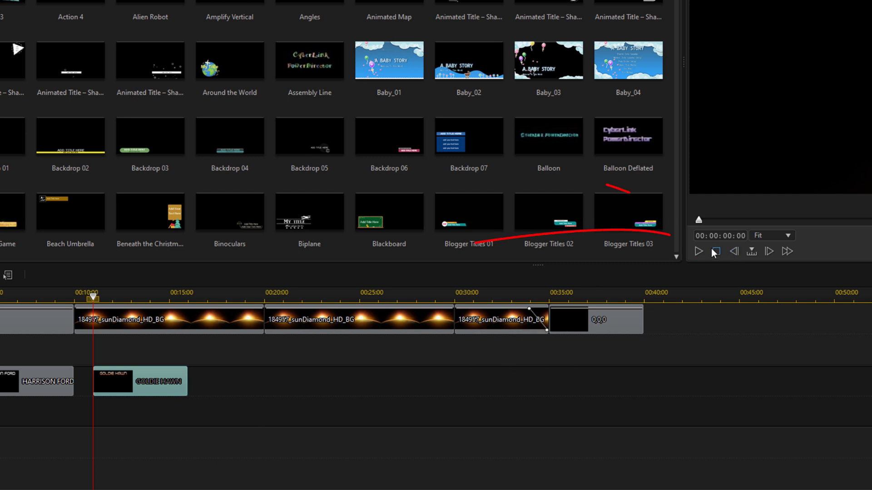
pyautogui.click(362, 384)
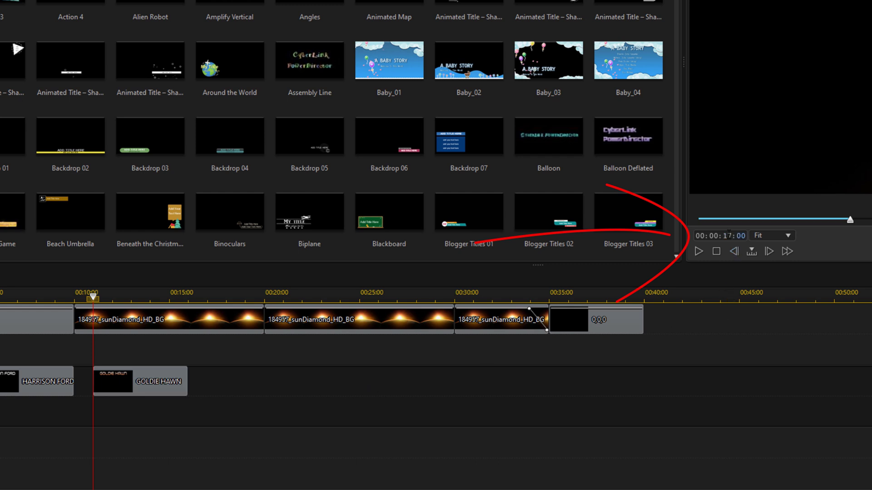
pyautogui.click(207, 296)
pyautogui.hotkey('ctrl', 'v')
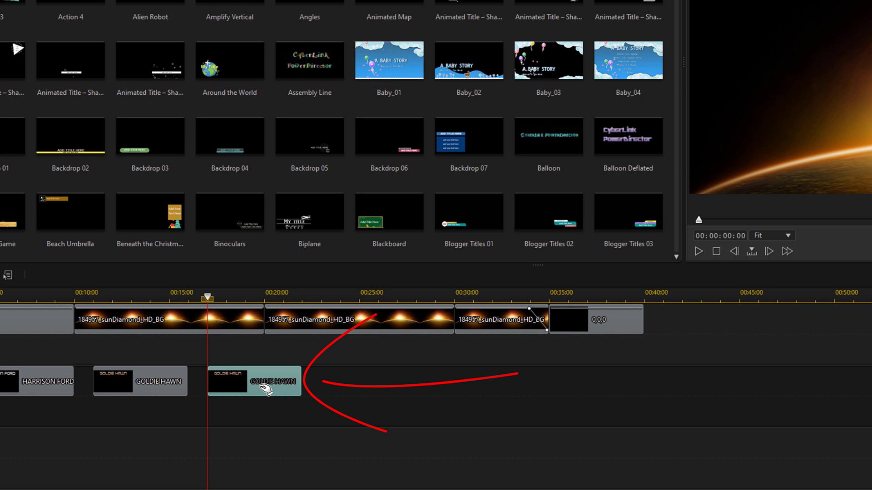
# Open the pasted title in Title Designer and replace its text with JEFF GOLDBLOOM.
pyautogui.doubleClick(265, 386)
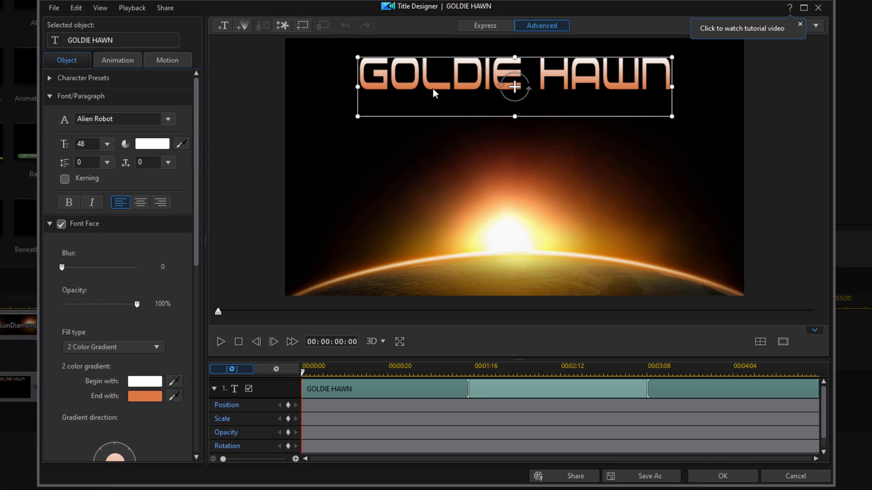
pyautogui.doubleClick(466, 86)
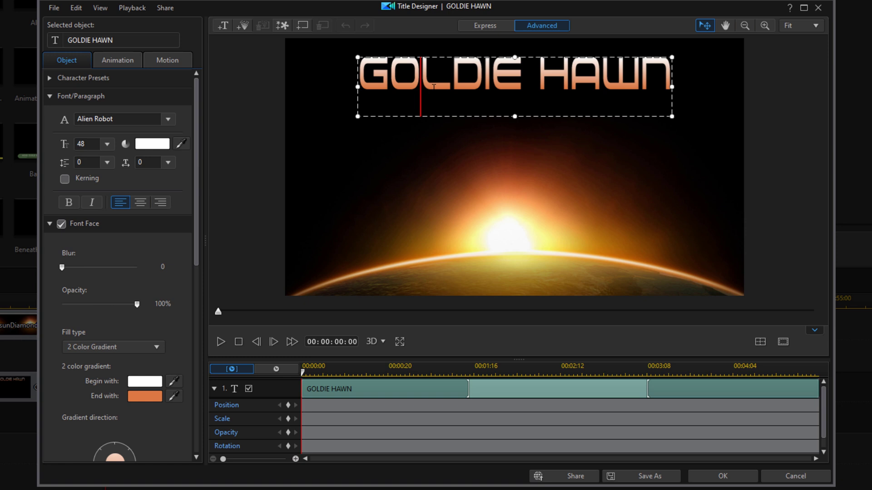
pyautogui.hotkey('ctrl', 'a')
pyautogui.write('JEFF GOLDBLOOM')
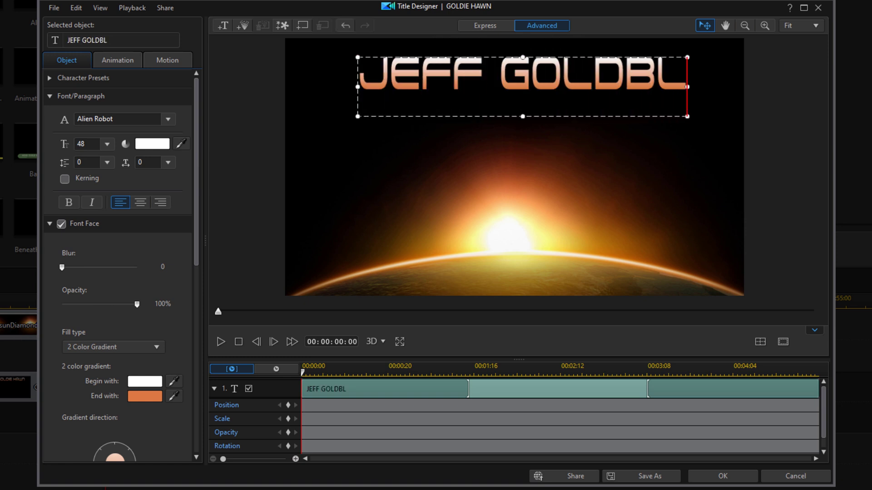
# Shift the JEFF GOLDBLOOM title left until it is horizontally centered in the frame, and apply the title changes.
pyautogui.click(449, 56)
pyautogui.press('Left')
pyautogui.press('Left')
pyautogui.press('Left')
pyautogui.press('Left')
pyautogui.press('Left')
pyautogui.press('Left')
pyautogui.press('Left')
pyautogui.press('Left')
pyautogui.press('Left')
pyautogui.press('Left')
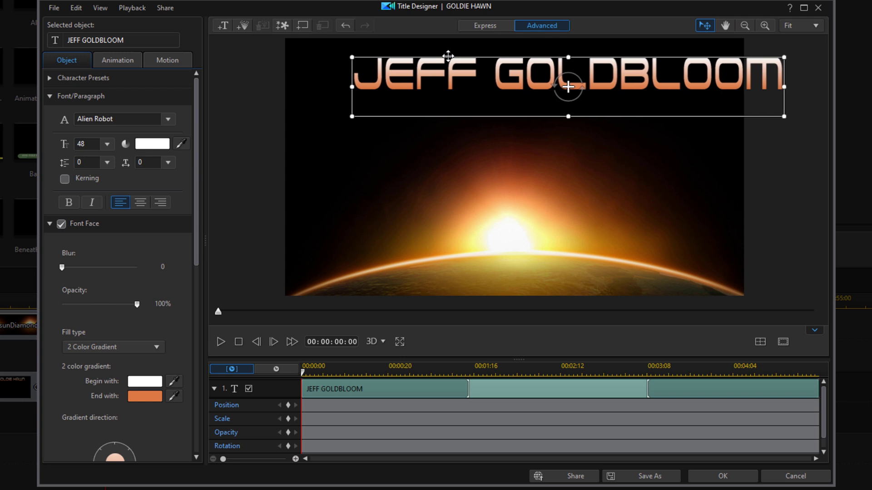
pyautogui.press('Left')
pyautogui.press('Left')
pyautogui.press('Left')
pyautogui.press('Left')
pyautogui.press('Left')
pyautogui.press('Left')
pyautogui.press('Left')
pyautogui.press('Left')
pyautogui.press('Left')
pyautogui.press('Left')
pyautogui.press('Left')
pyautogui.press('Left')
pyautogui.press('Left')
pyautogui.press('Left')
pyautogui.press('Left')
pyautogui.press('Left')
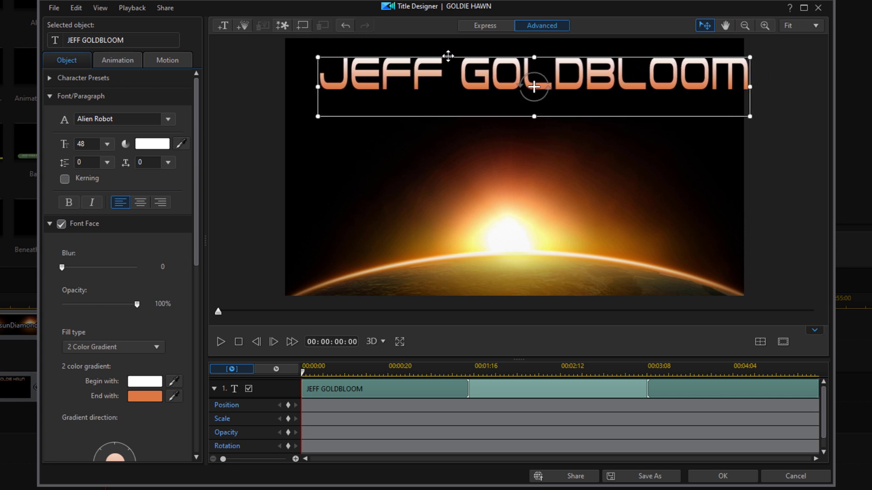
pyautogui.press('Left')
pyautogui.moveTo(444, 53); pyautogui.dragTo(447, 55)
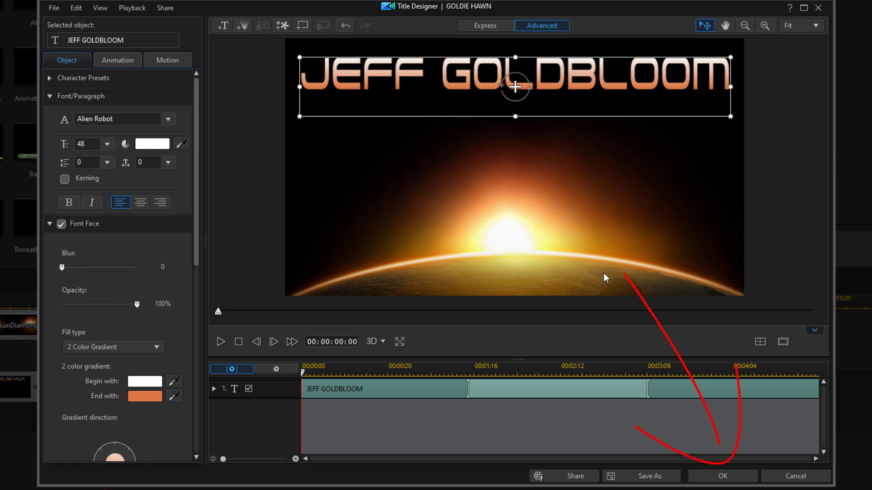
pyautogui.click(723, 476)
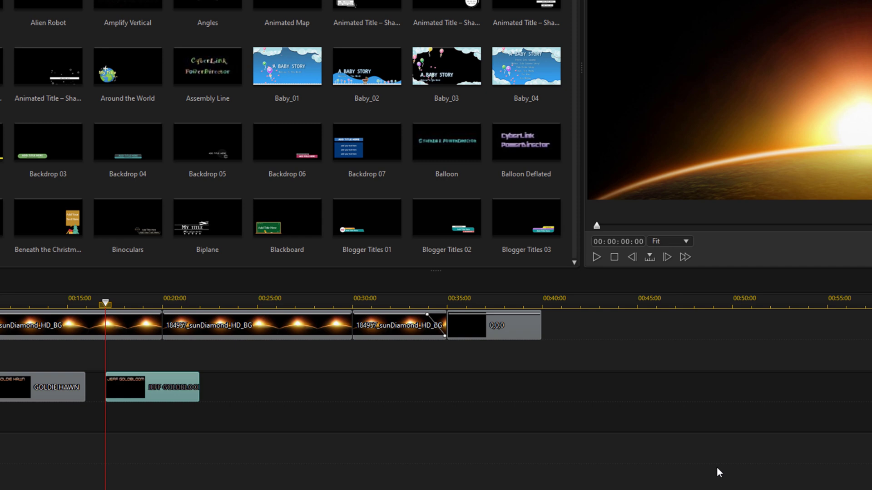
# Paste another copy of the GOLDIE HAWN title on the title track at 00:00:25:00.
pyautogui.click(295, 391)
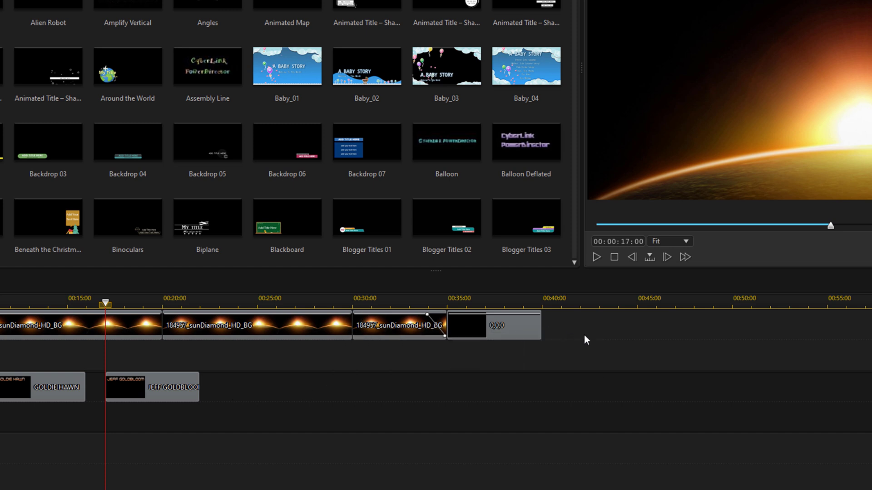
pyautogui.press('End')
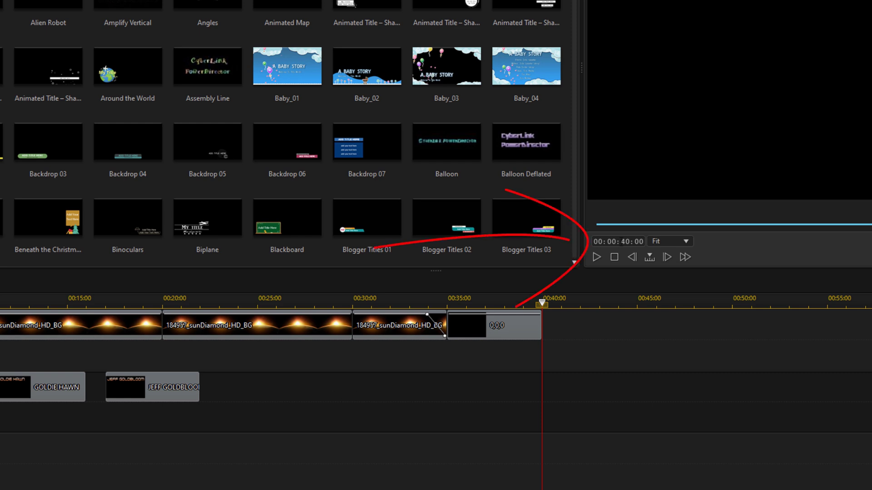
pyautogui.write('25')
pyautogui.press('Return')
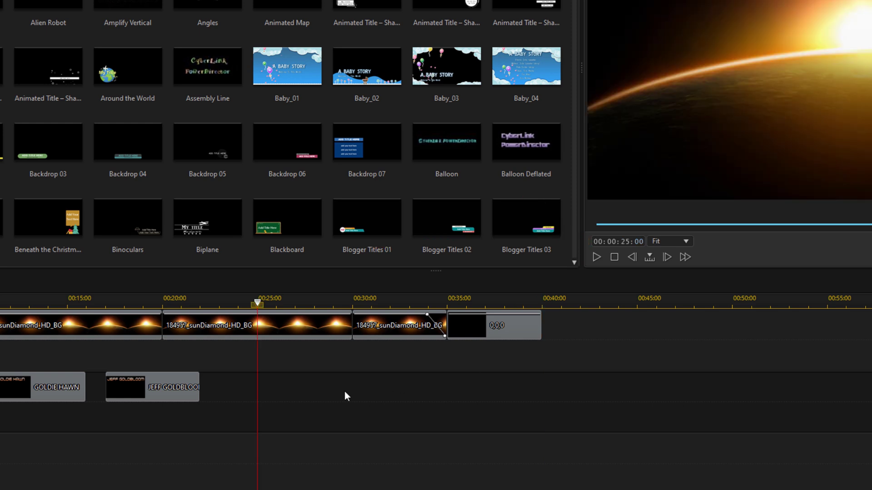
pyautogui.hotkey('ctrl', 'v')
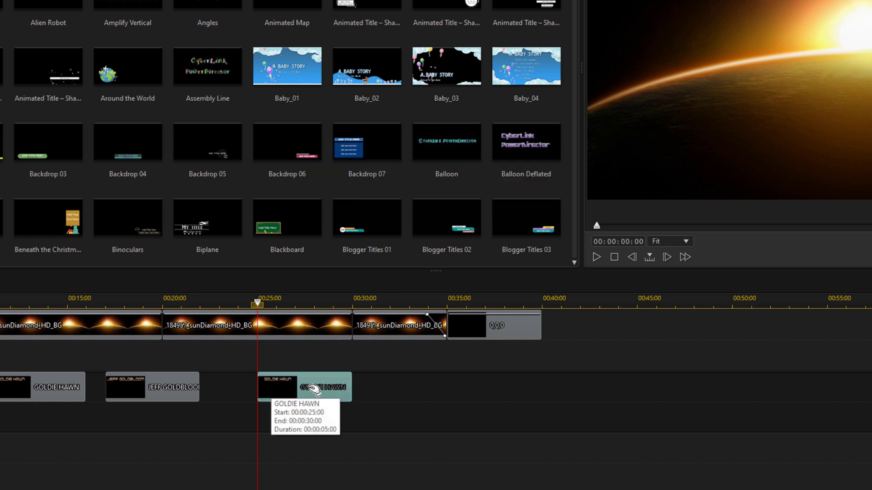
# Extend the newly pasted title to a duration of 00:00:08:23 and move it to start at 00:00:26:00, ending with the last sunrise clip.
pyautogui.moveTo(351, 387); pyautogui.dragTo(427, 399)
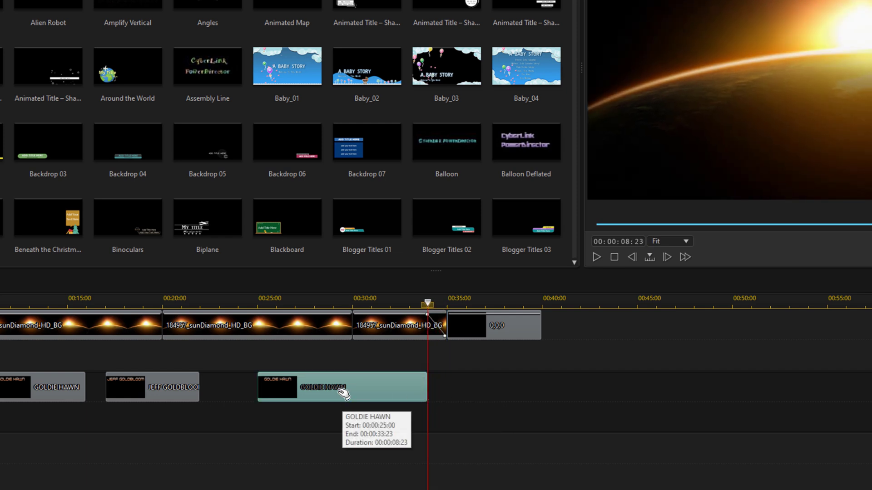
pyautogui.moveTo(321, 391); pyautogui.dragTo(336, 398)
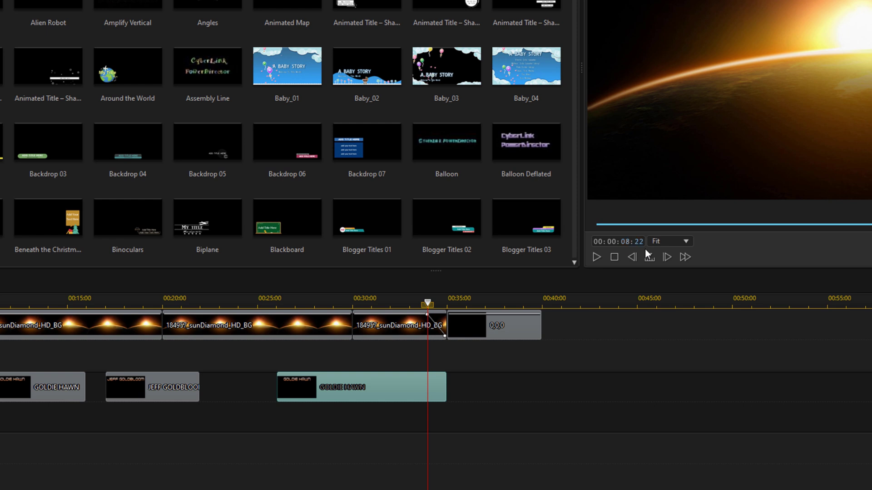
pyautogui.click(603, 398)
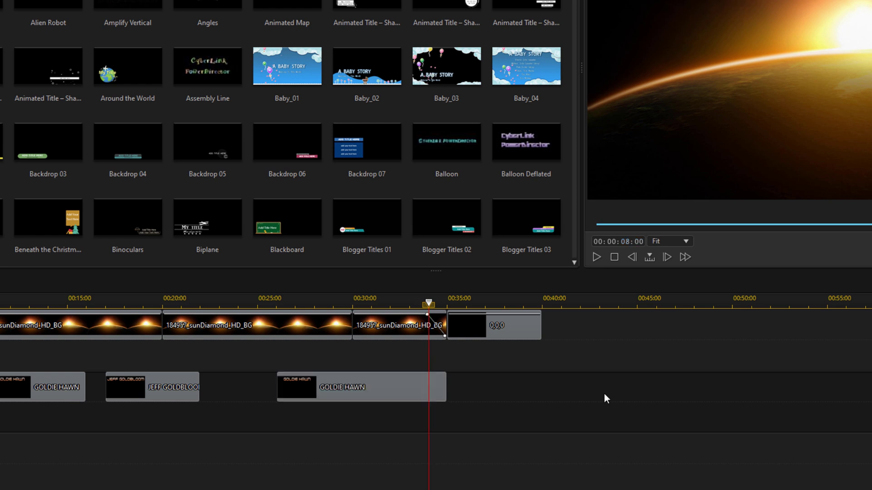
pyautogui.click(369, 400)
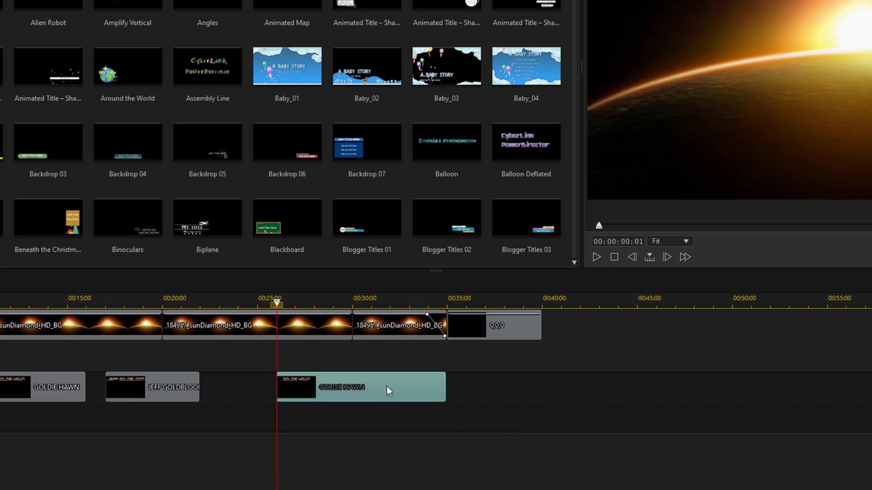
pyautogui.click(558, 396)
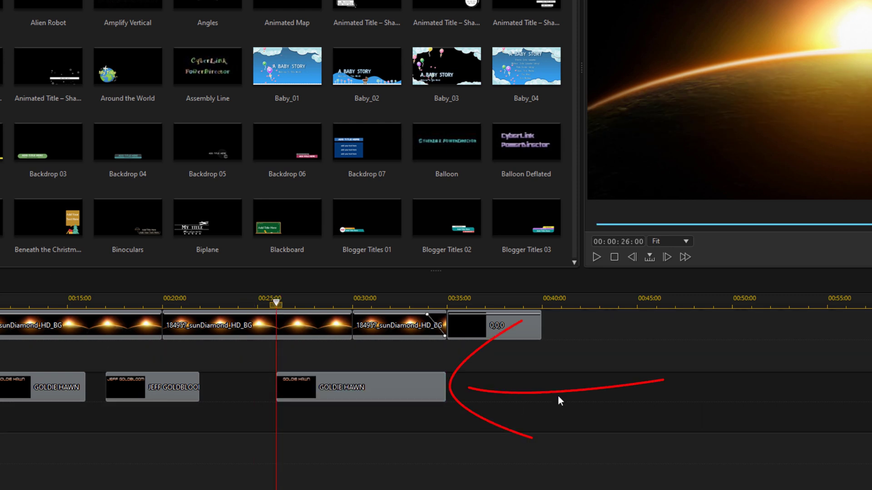
# Replace the extended title's text with GALACTIC JOURNEY and move it below the horizon, horizontally centered near the frame's lower edge.
pyautogui.click(348, 389)
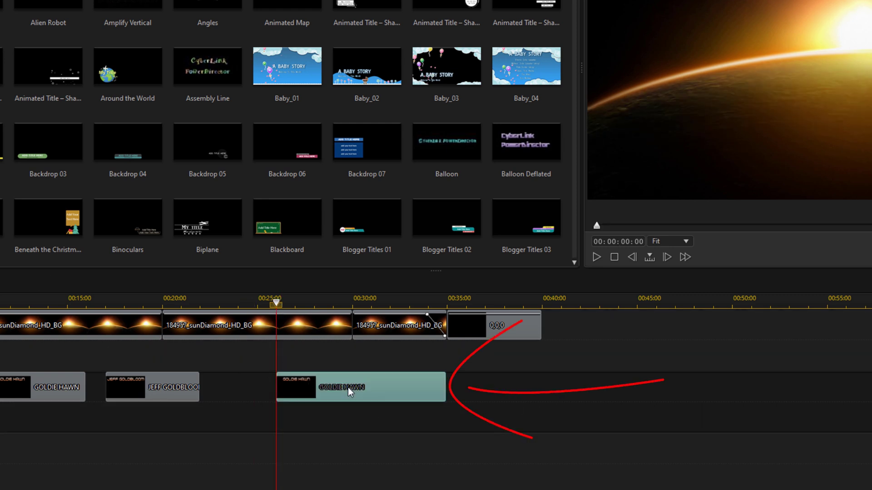
pyautogui.doubleClick(348, 388)
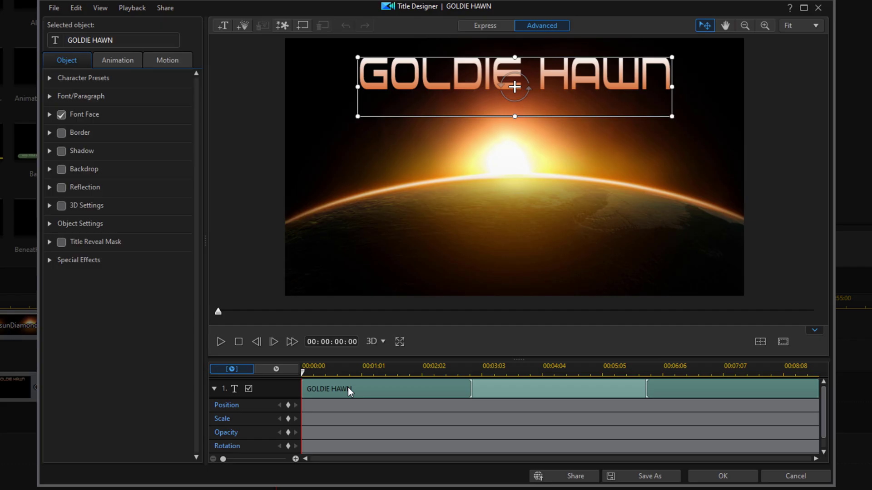
pyautogui.doubleClick(405, 81)
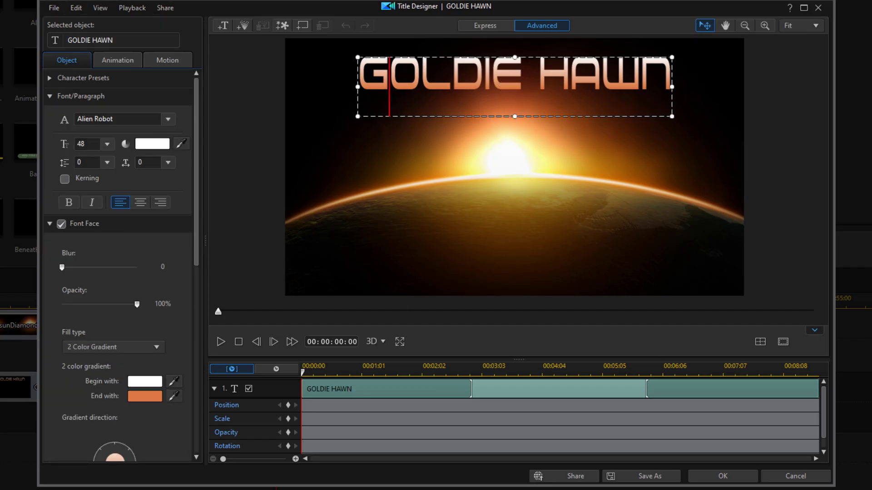
pyautogui.hotkey('ctrl', 'a')
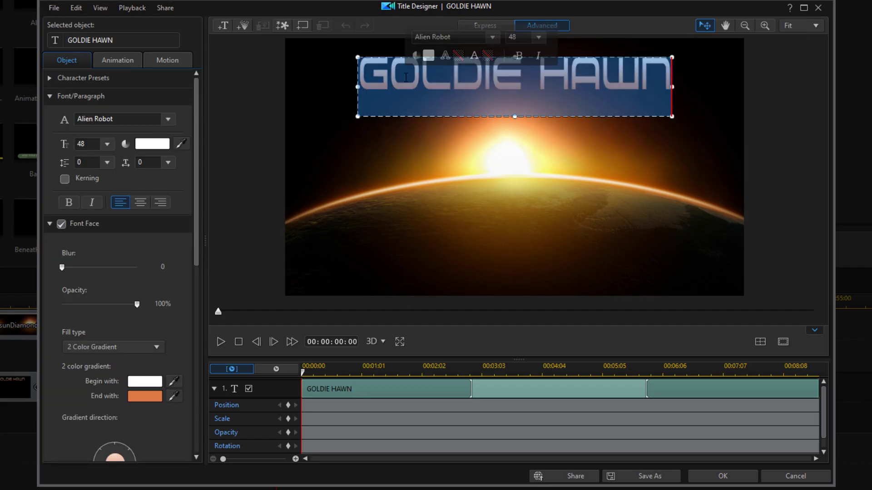
pyautogui.write('GALACTIC JOURNEY')
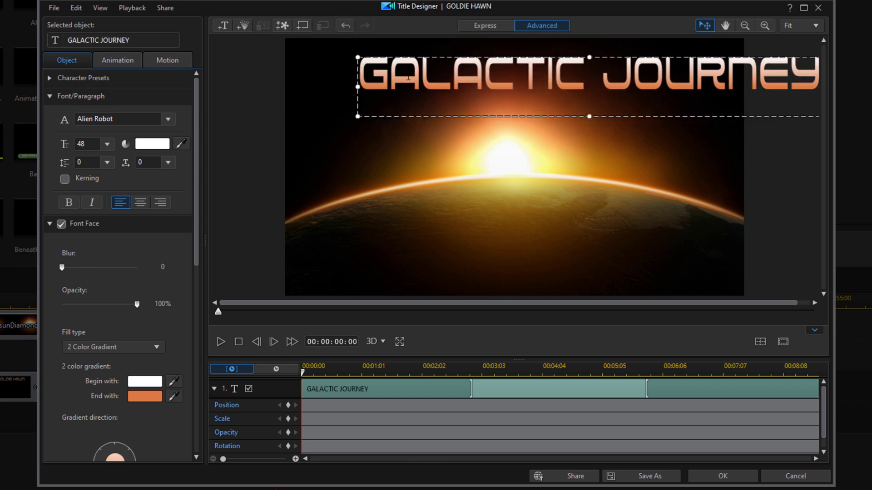
pyautogui.moveTo(407, 59); pyautogui.dragTo(333, 225)
pyautogui.moveTo(284, 257); pyautogui.dragTo(295, 257)
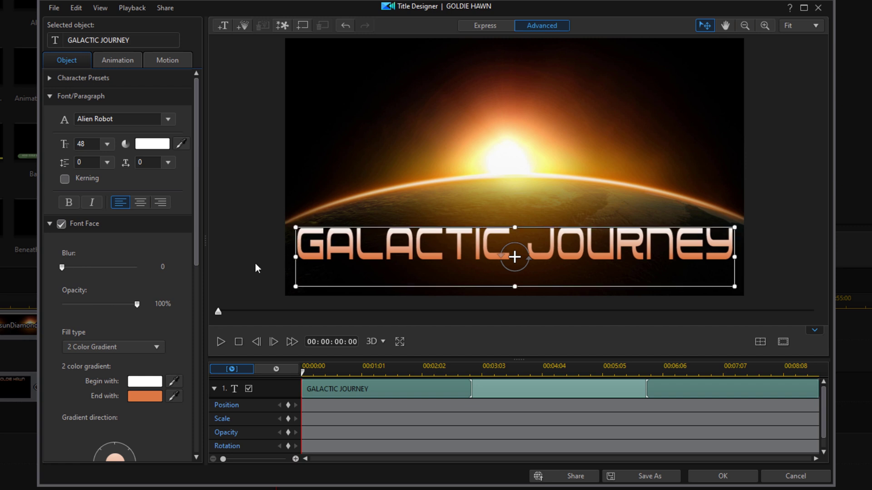
# Sample the GALACTIC JOURNEY gradient's end color from the pale orange horizon glow, and reverse the gradient direction to point straight up.
pyautogui.click(173, 397)
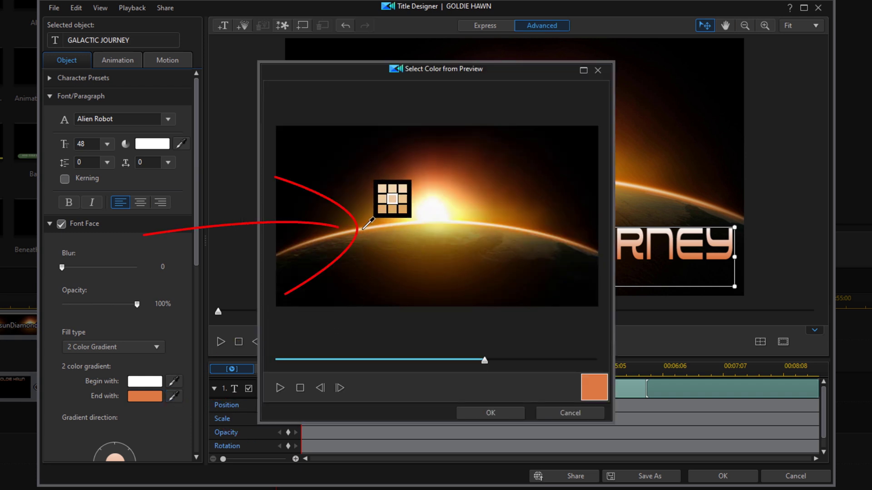
pyautogui.click(363, 228)
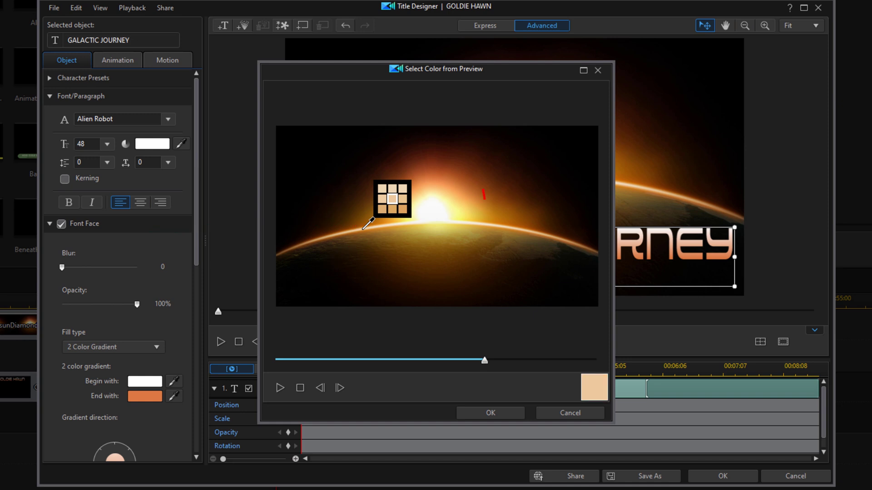
pyautogui.click(481, 413)
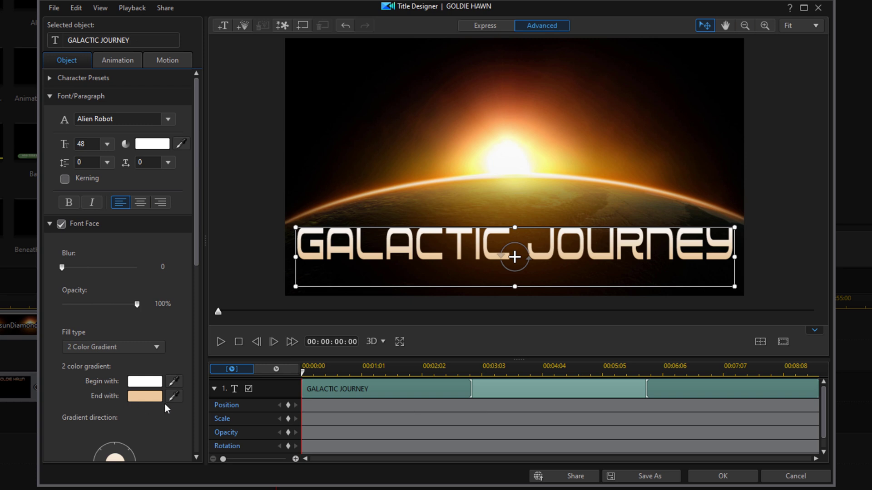
pyautogui.moveTo(196, 237); pyautogui.dragTo(202, 281)
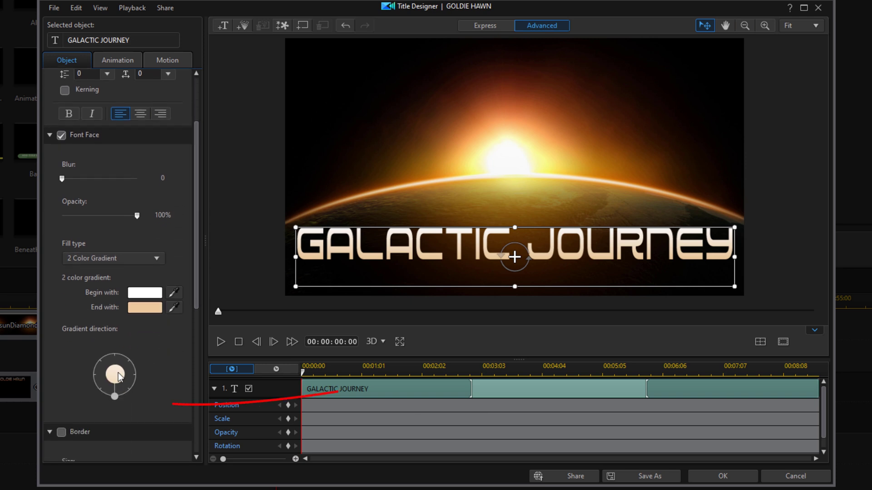
pyautogui.moveTo(111, 397); pyautogui.dragTo(96, 377)
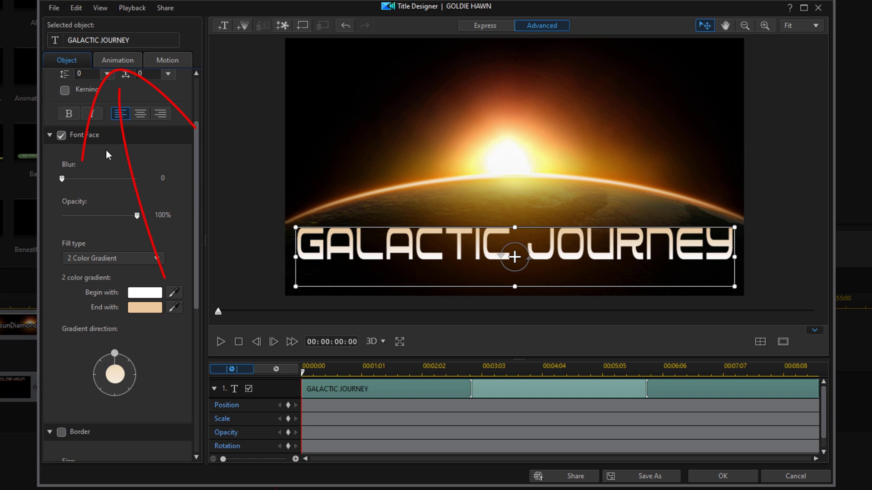
# Give the GALACTIC JOURNEY title the Fade effect as its In Animation and apply the title changes.
pyautogui.click(117, 59)
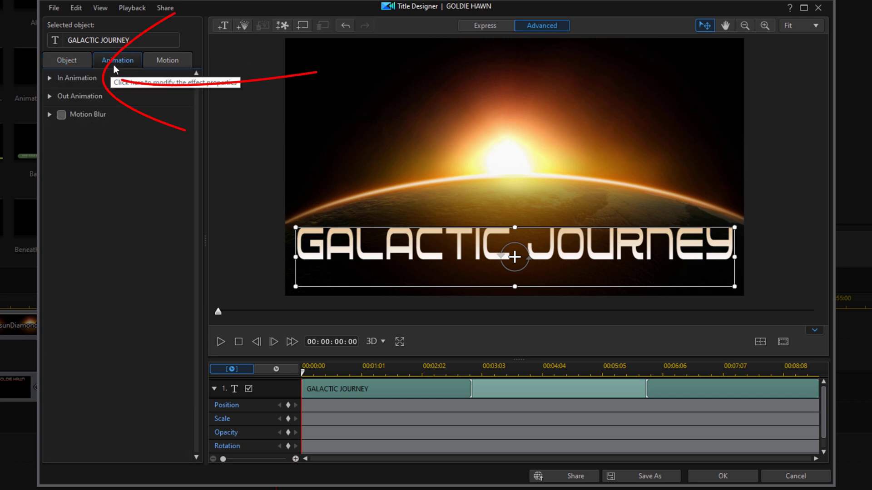
pyautogui.click(49, 78)
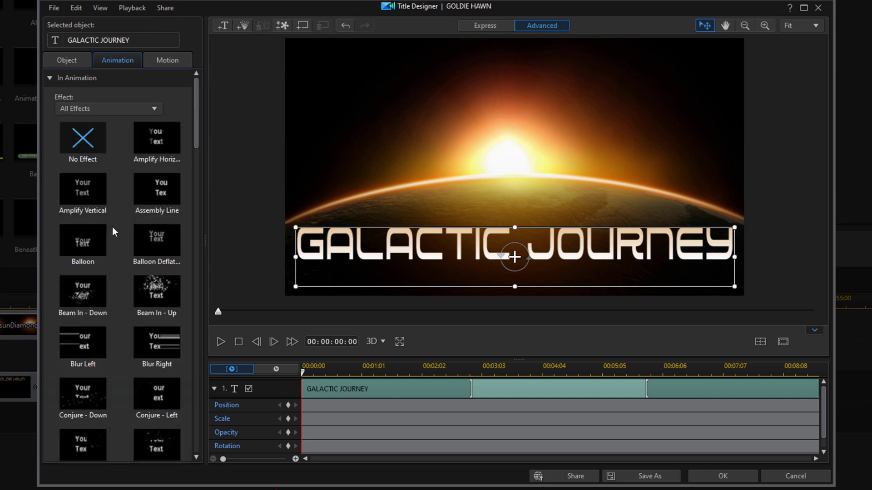
pyautogui.scroll(-1, 195, 118)
pyautogui.moveTo(194, 118); pyautogui.dragTo(210, 199)
pyautogui.click(89, 103)
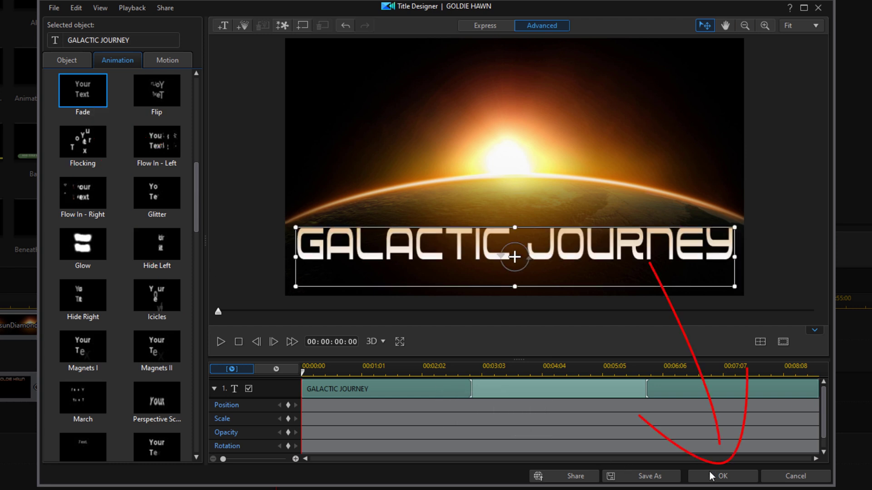
pyautogui.click(722, 477)
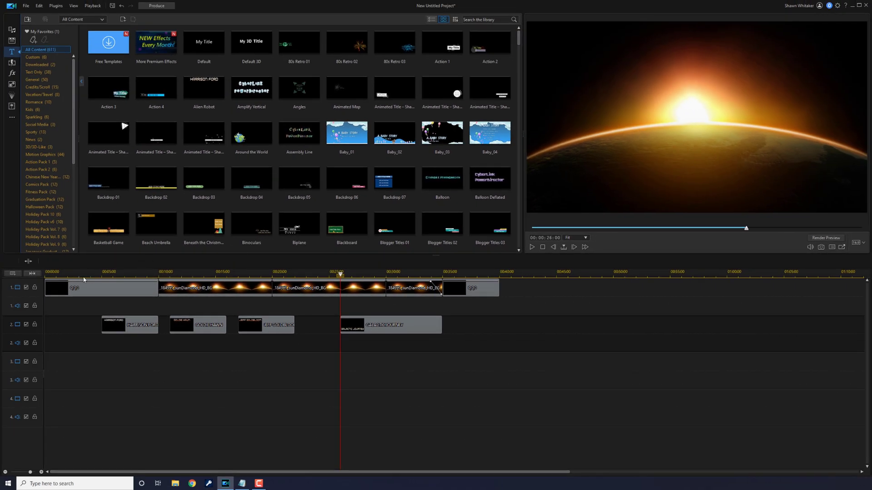
# Move the playhead back to 00:00:03:11, just before the HARRISON FORD title, to review the sequence.
pyautogui.click(84, 275)
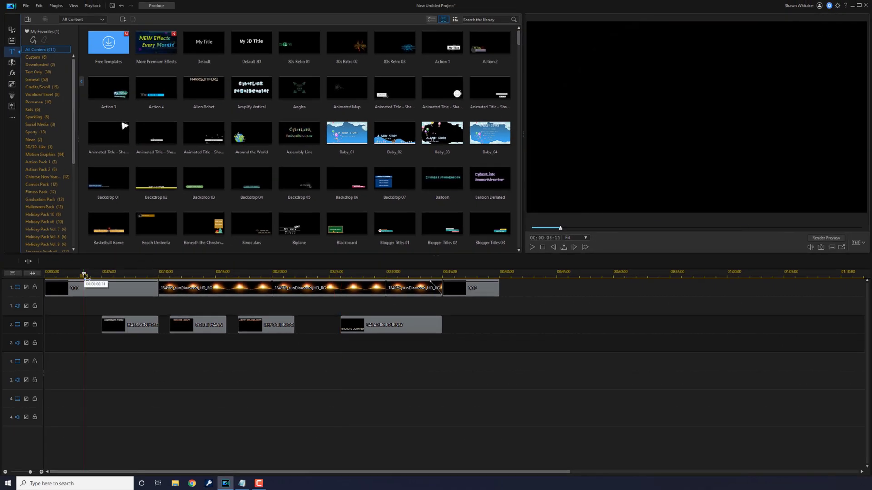